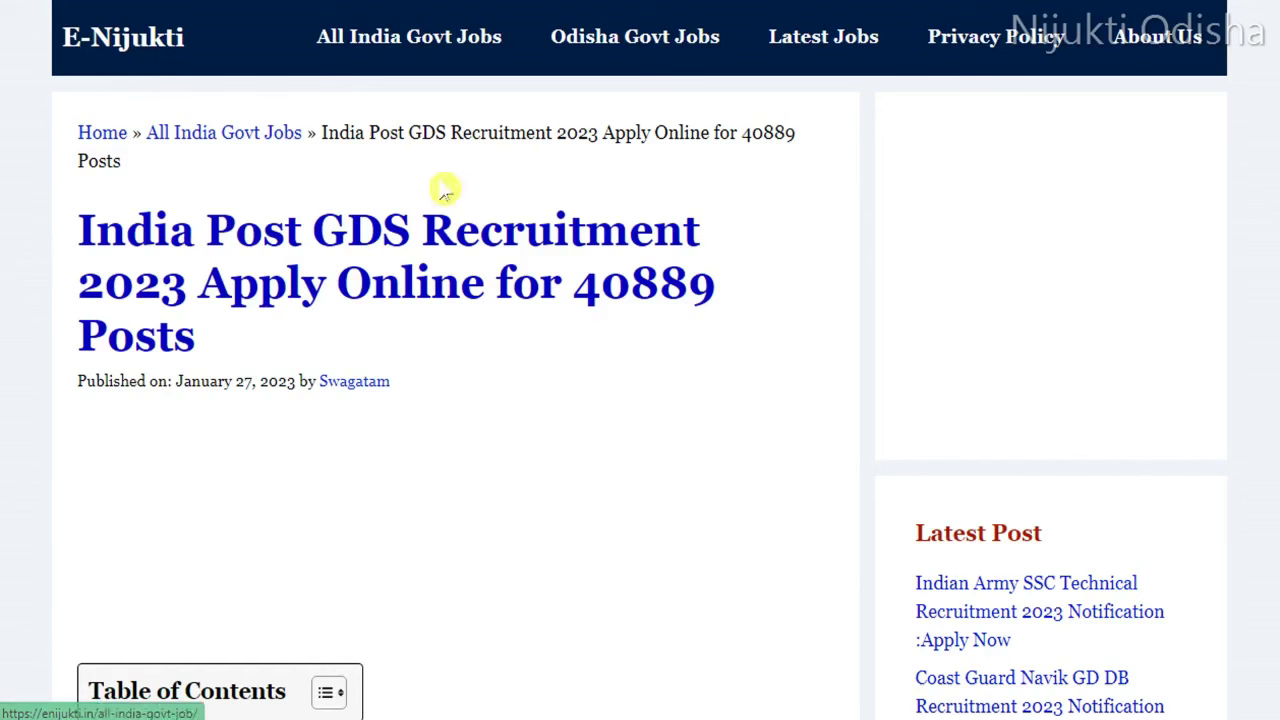
- Read through the India Post GDS Recruitment 2023 article, covering post details, fee, qualification, state-wise vacancies and important links
{"action": "scroll", "coordinate": [251, 177], "scroll_direction": "down", "scroll_amount": 1}
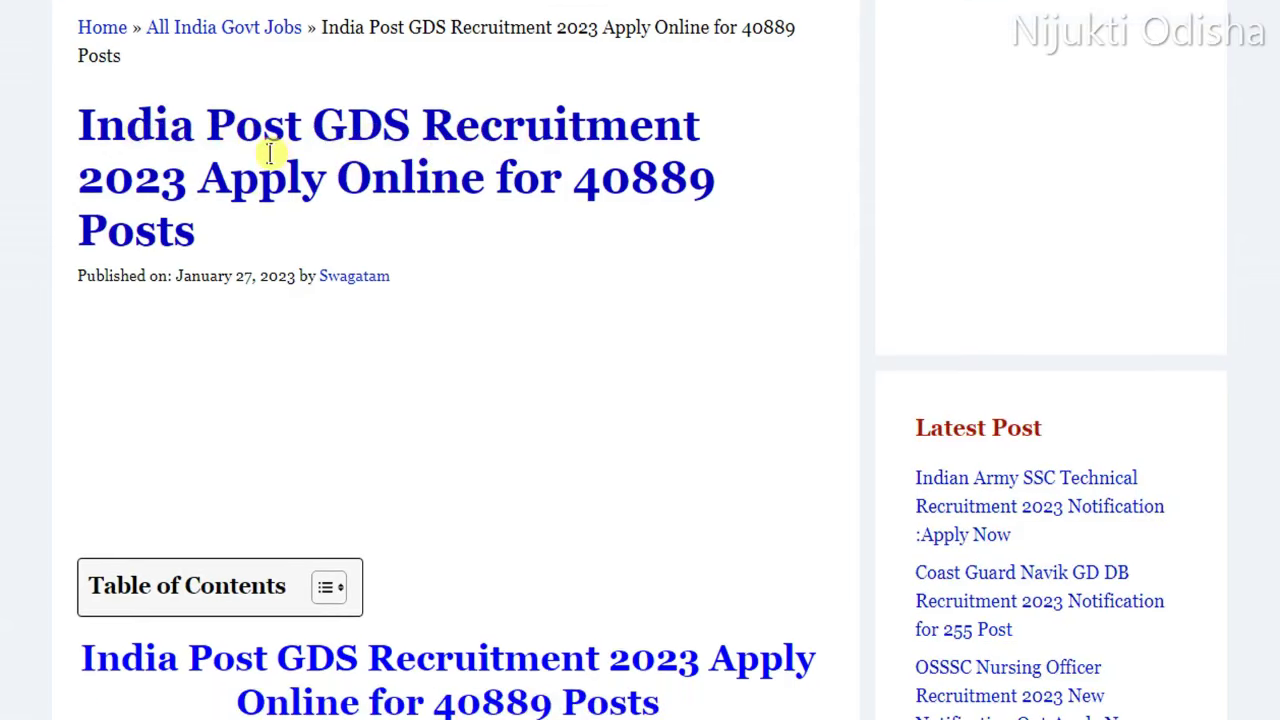
{"action": "scroll", "coordinate": [486, 186], "scroll_direction": "down", "scroll_amount": 6}
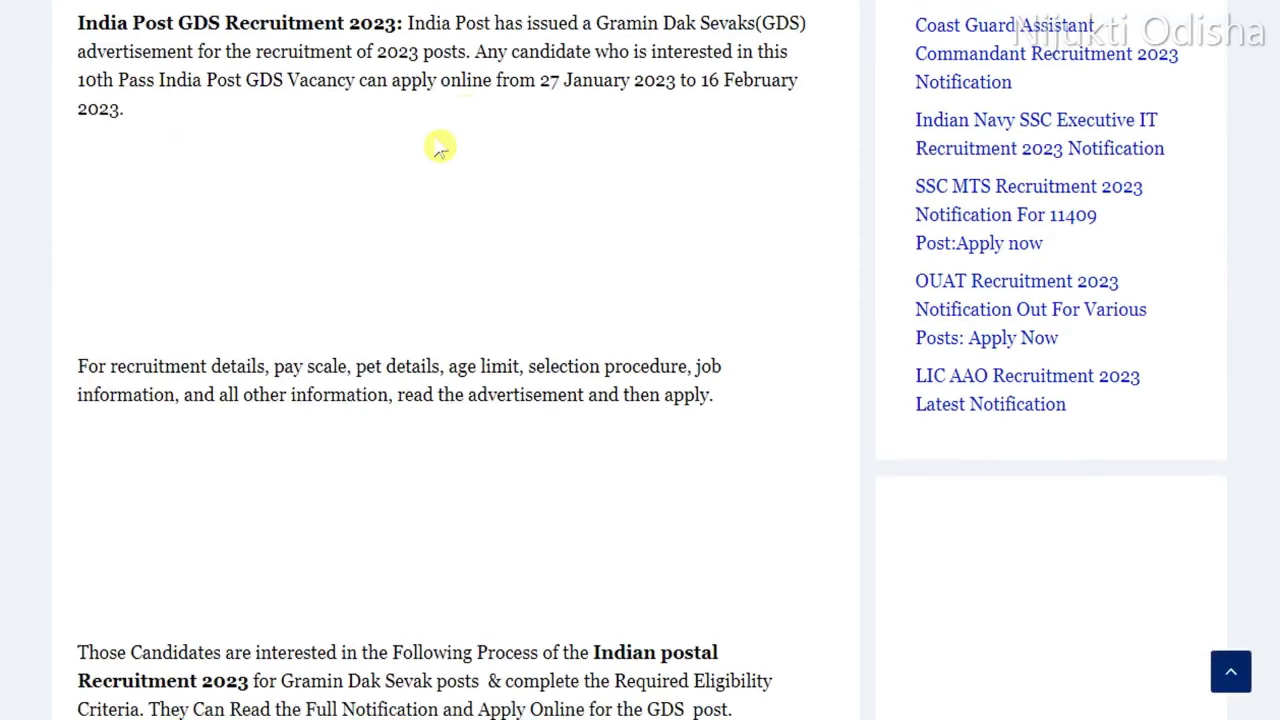
{"action": "scroll", "coordinate": [440, 148], "scroll_direction": "down", "scroll_amount": 5}
{"action": "scroll", "coordinate": [480, 171], "scroll_direction": "down", "scroll_amount": 8}
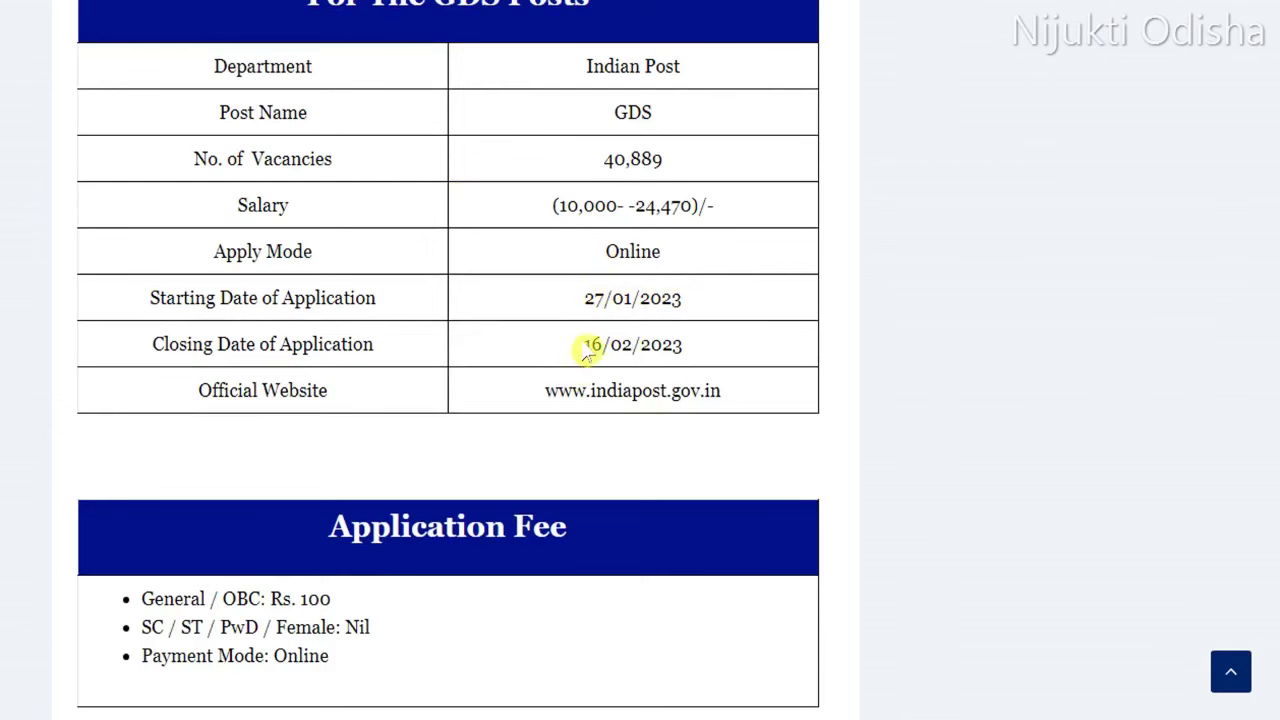
{"action": "scroll", "coordinate": [622, 325], "scroll_direction": "down", "scroll_amount": 2}
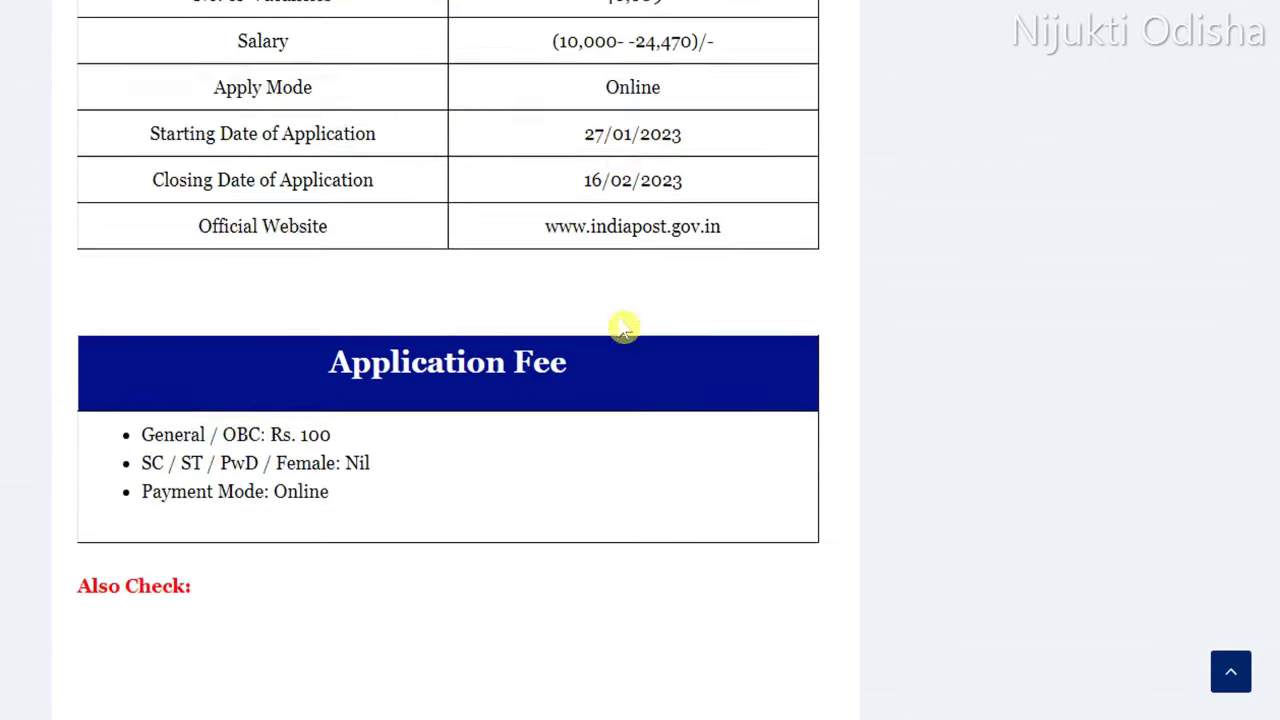
{"action": "scroll", "coordinate": [622, 325], "scroll_direction": "down", "scroll_amount": 10}
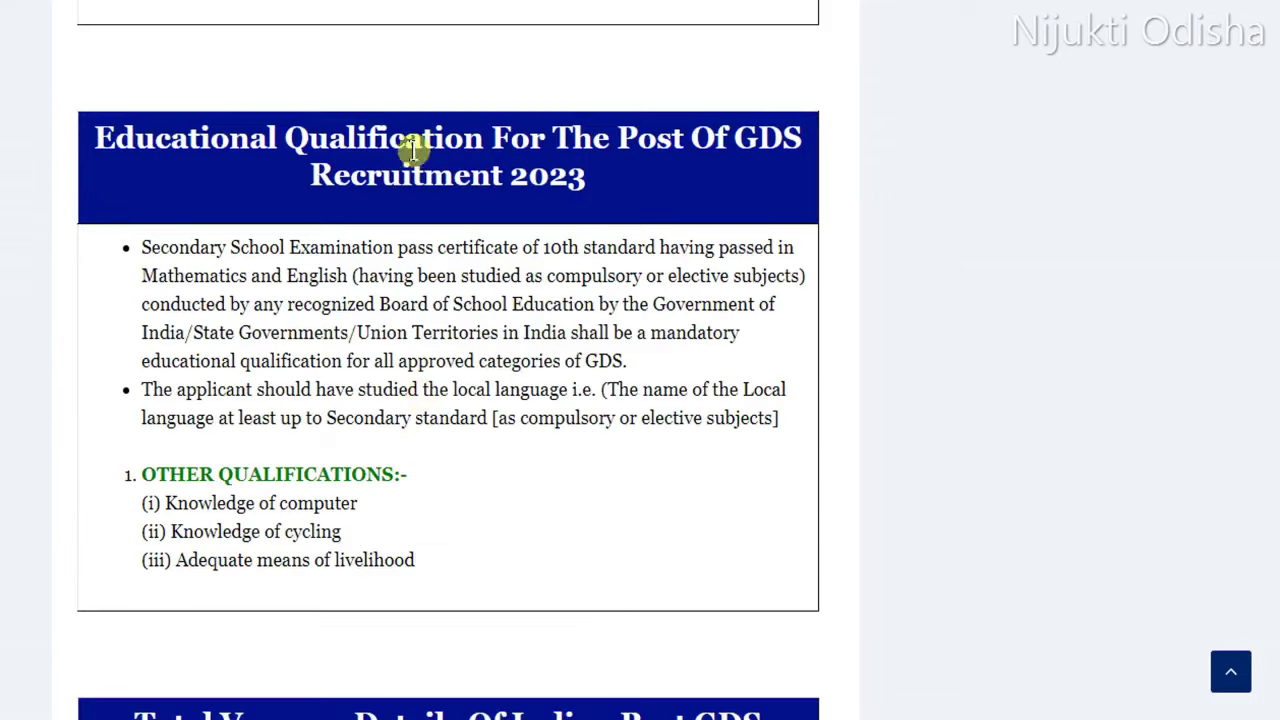
{"action": "scroll", "coordinate": [390, 245], "scroll_direction": "down", "scroll_amount": 12}
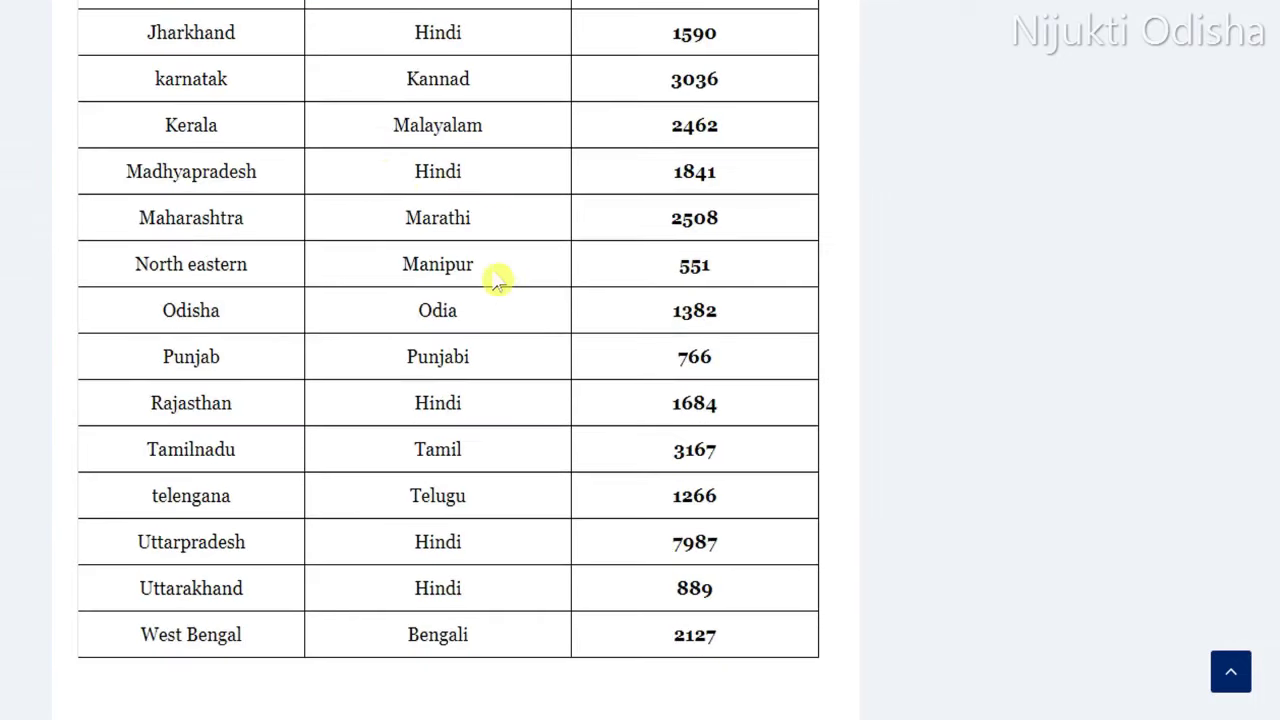
{"action": "scroll", "coordinate": [523, 449], "scroll_direction": "down", "scroll_amount": 6}
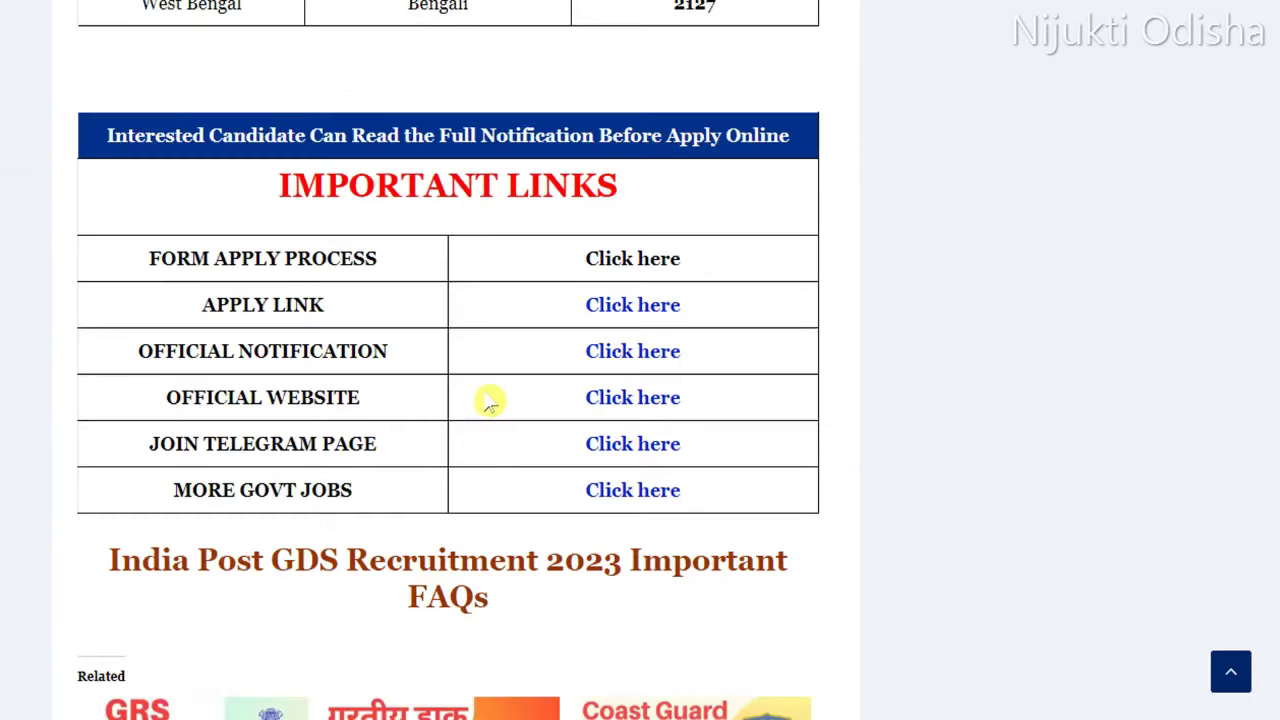
{"action": "scroll", "coordinate": [489, 401], "scroll_direction": "down", "scroll_amount": 4}
{"action": "scroll", "coordinate": [495, 266], "scroll_direction": "up", "scroll_amount": 4}
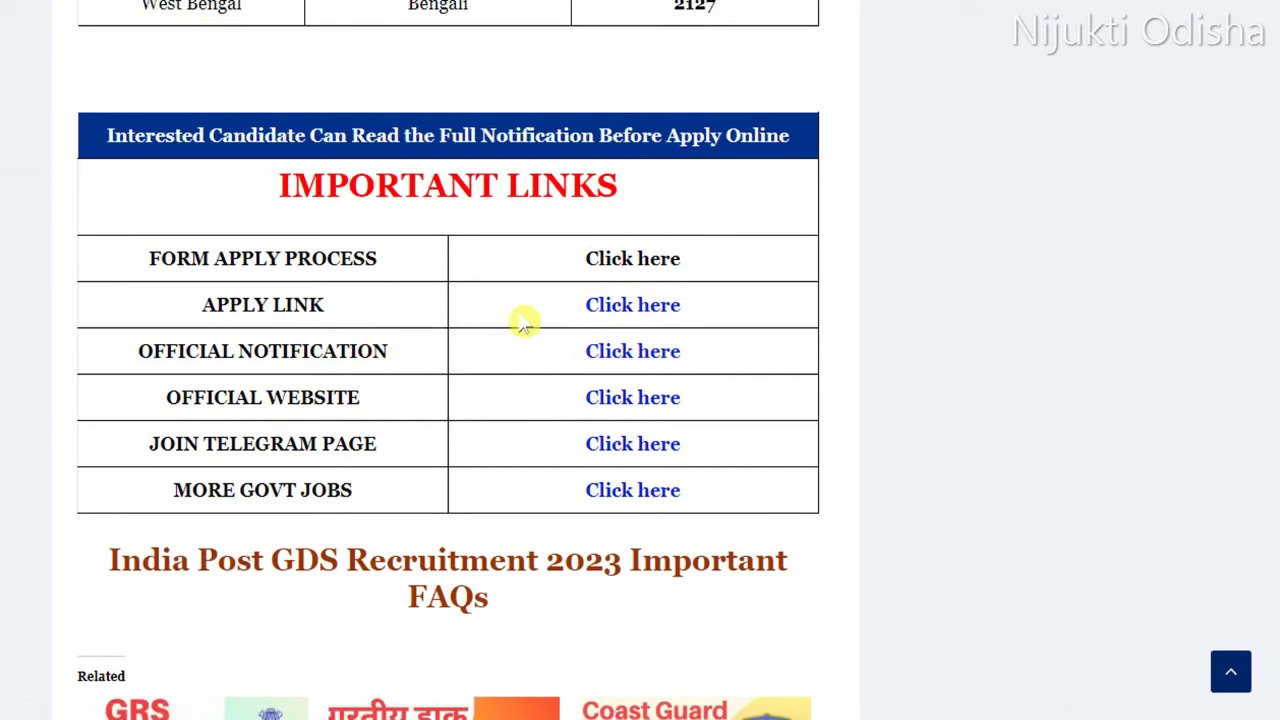
- Follow the article's apply link to the Online GDS Engagement portal and open the Stage 1 registration form
{"action": "left_click", "coordinate": [638, 310]}
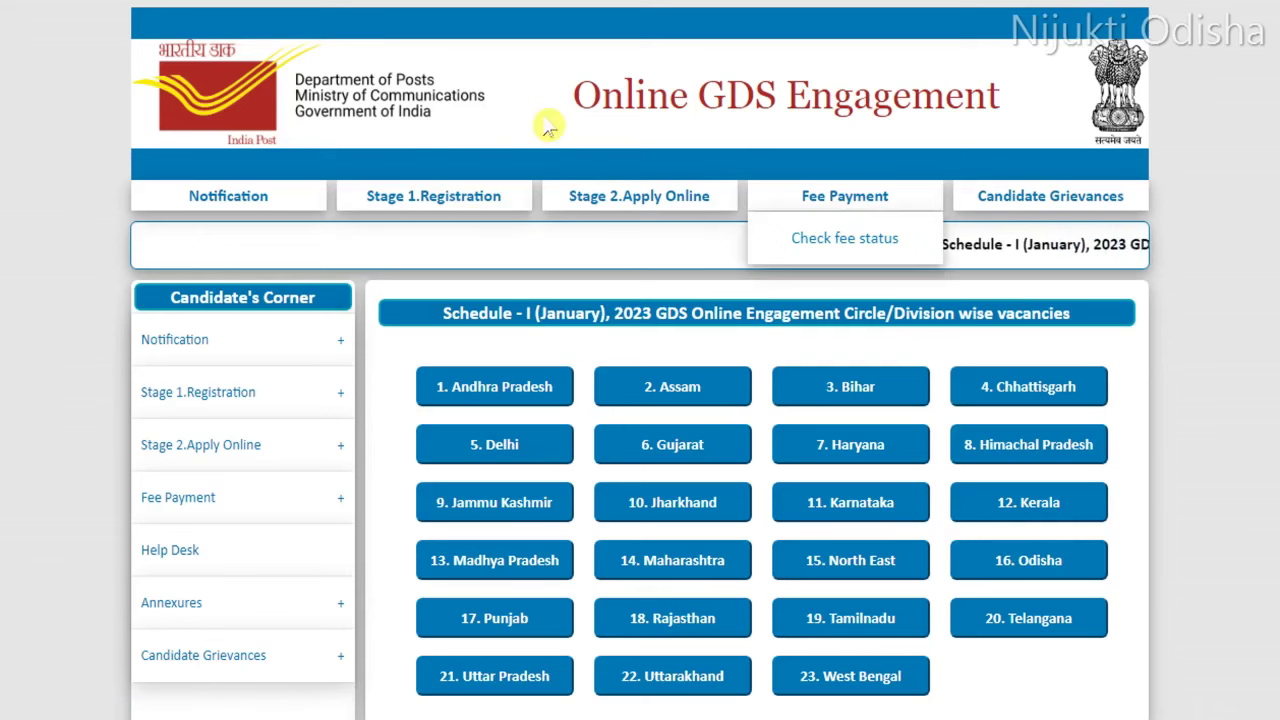
{"action": "scroll", "coordinate": [640, 260], "scroll_direction": "down", "scroll_amount": 2}
{"action": "scroll", "coordinate": [590, 237], "scroll_direction": "up", "scroll_amount": 2}
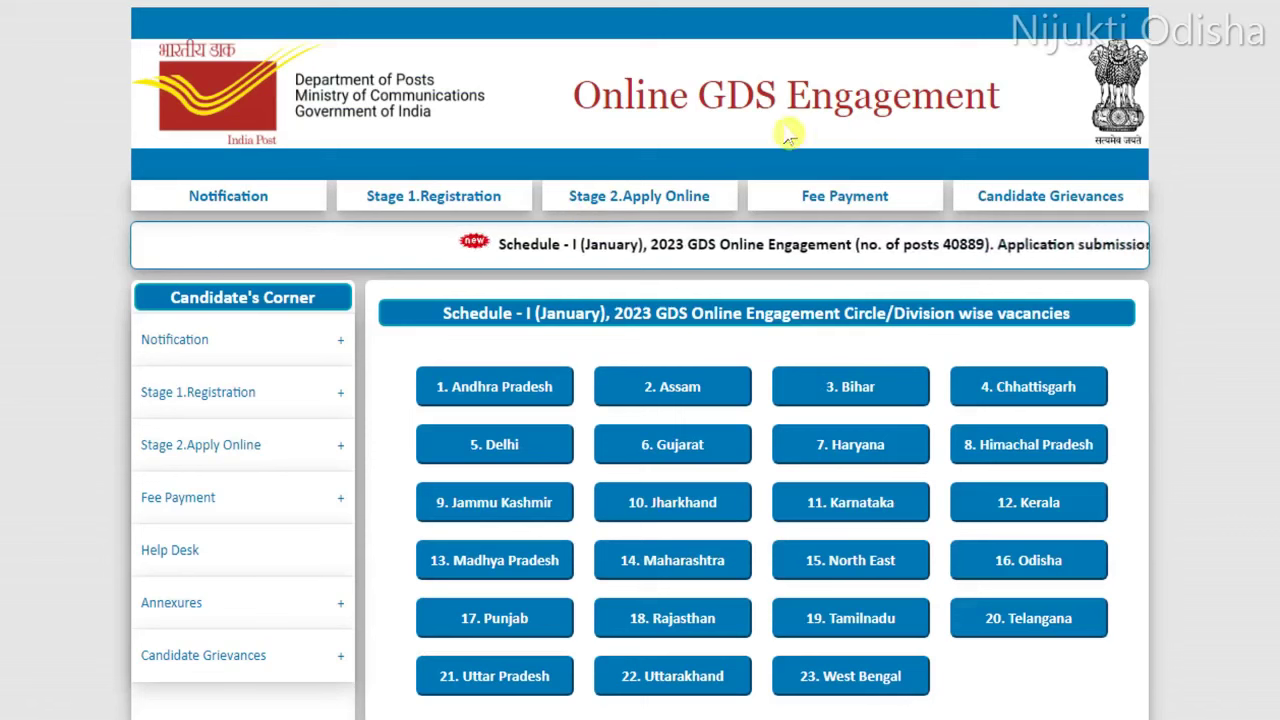
{"action": "mouse_move", "coordinate": [457, 193]}
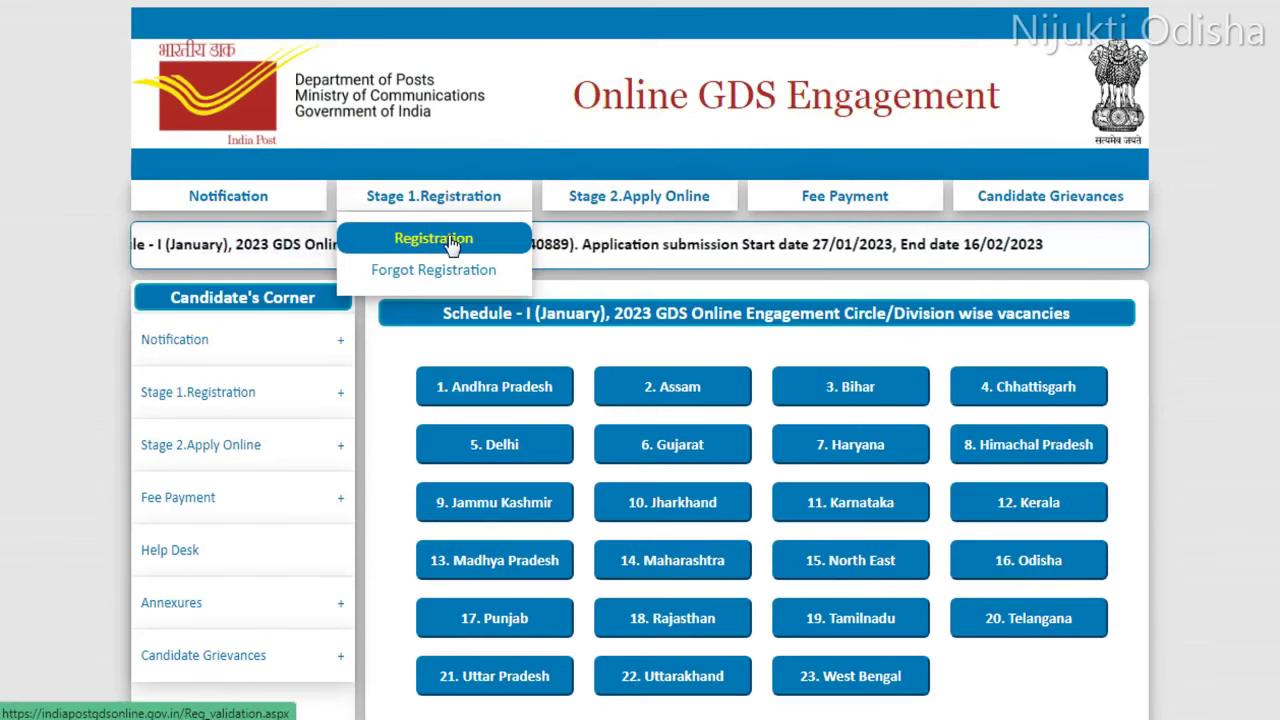
{"action": "left_click", "coordinate": [457, 244]}
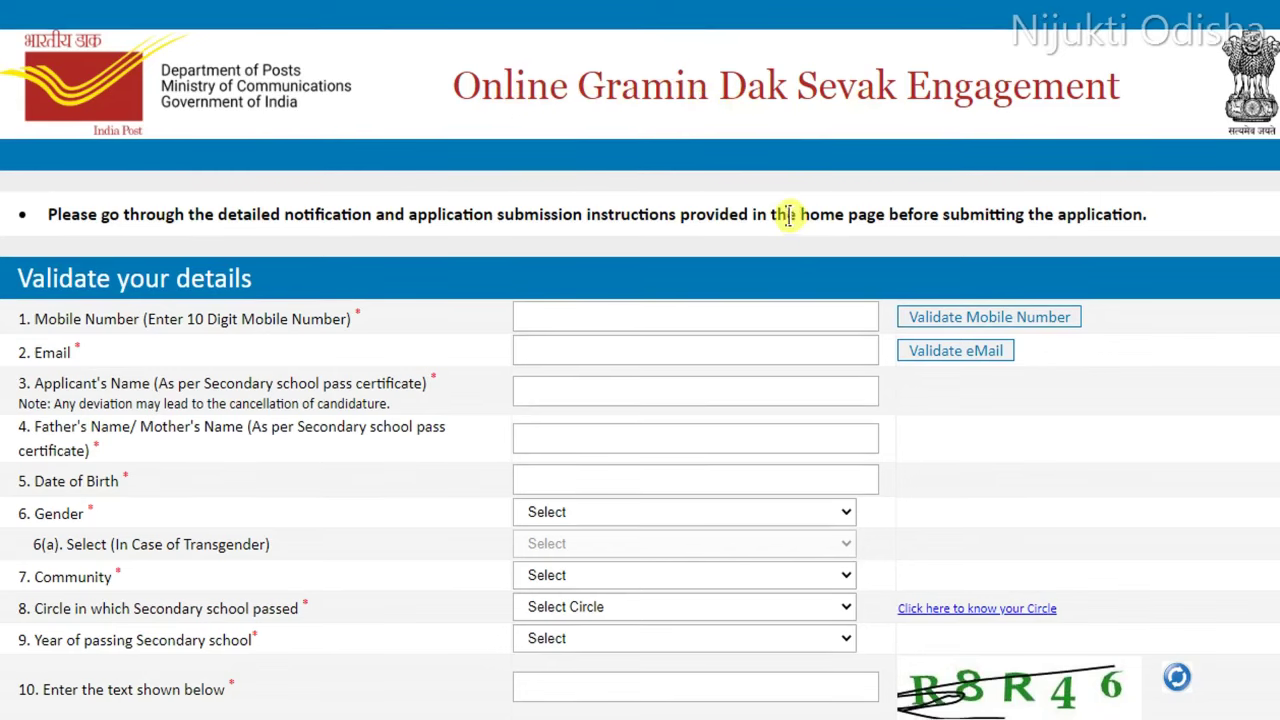
- Set the applicant's gender to Male and community to OBC in the Validate your details form
{"action": "scroll", "coordinate": [509, 200], "scroll_direction": "down", "scroll_amount": 3}
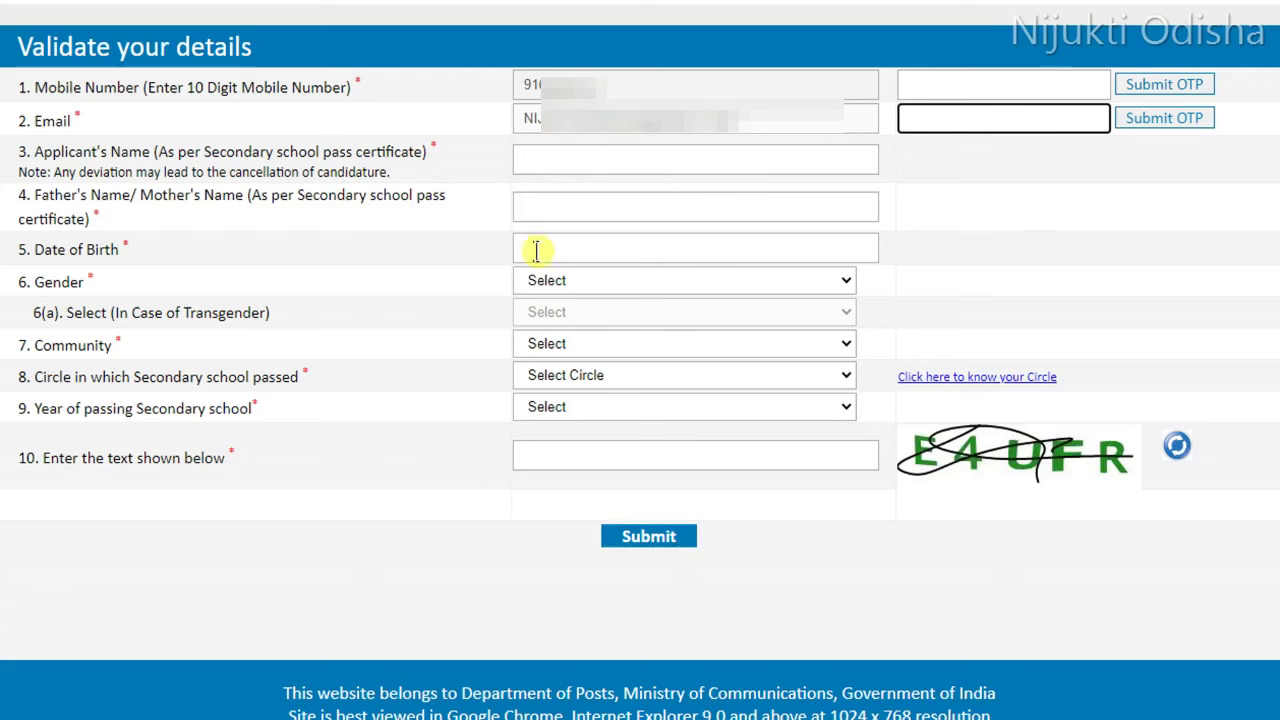
{"action": "left_click", "coordinate": [670, 248]}
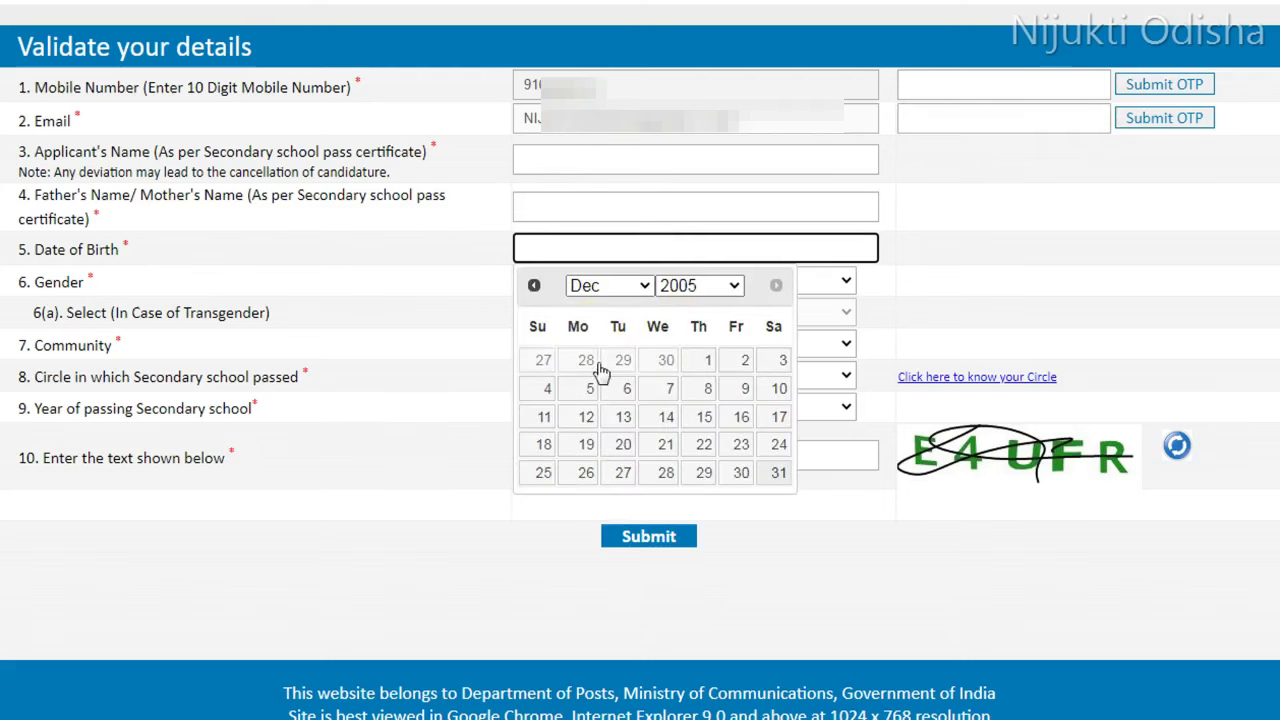
{"action": "left_click", "coordinate": [614, 313]}
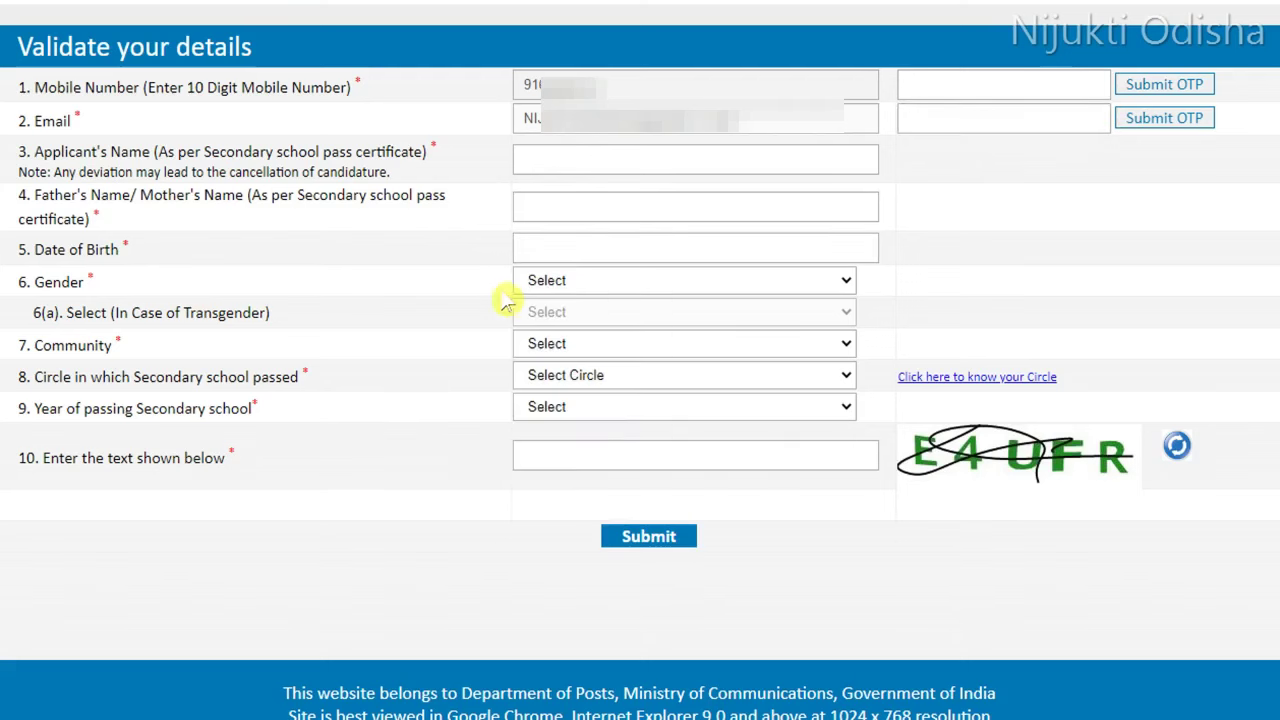
{"action": "left_click", "coordinate": [614, 284]}
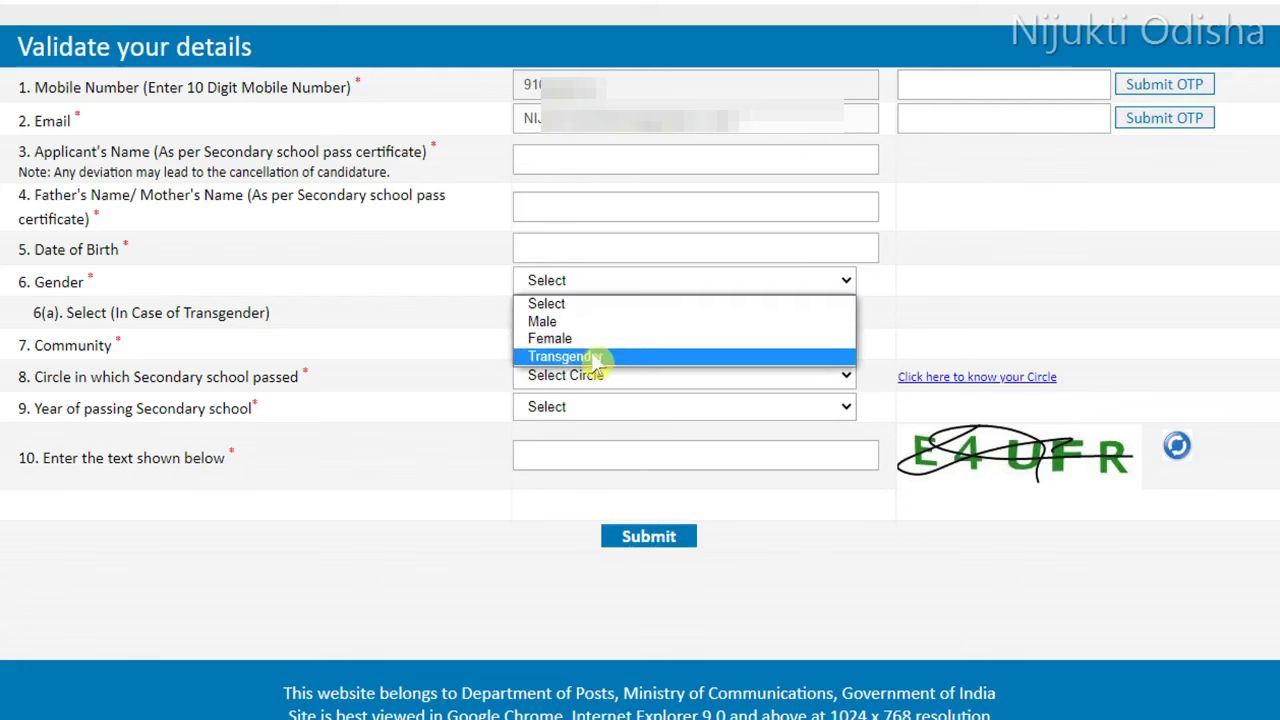
{"action": "left_click", "coordinate": [586, 323]}
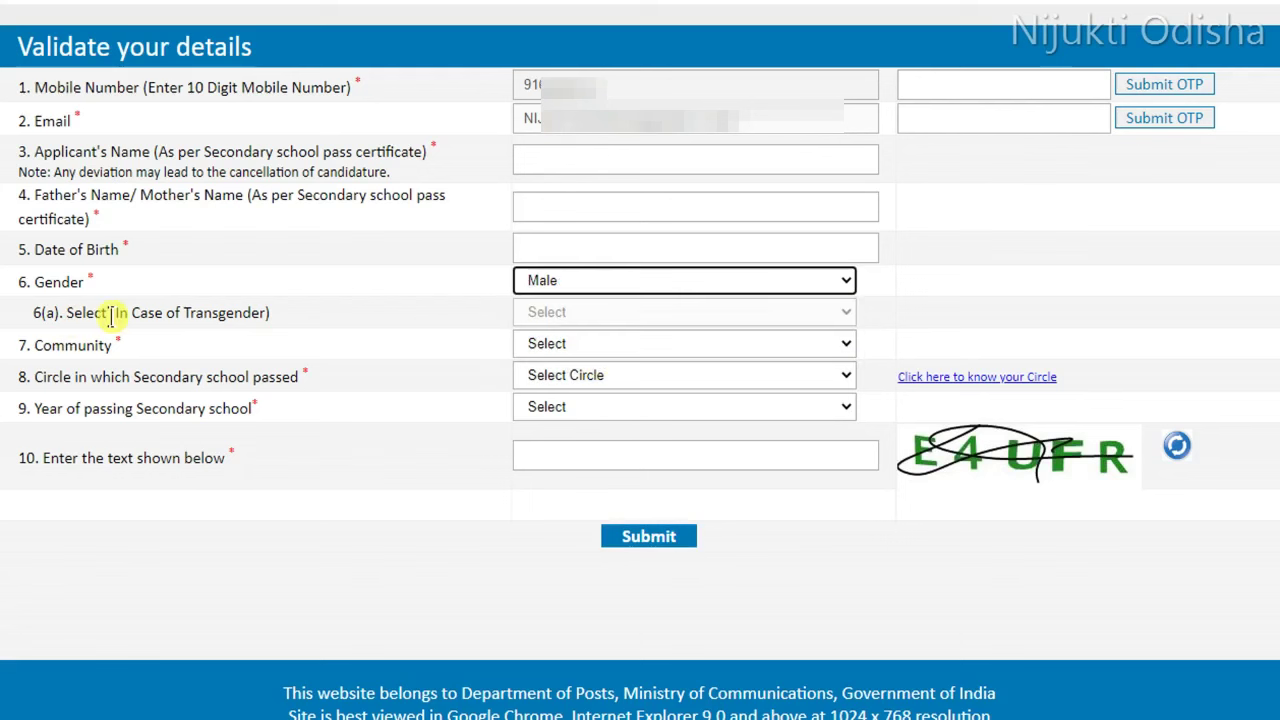
{"action": "left_click", "coordinate": [556, 343]}
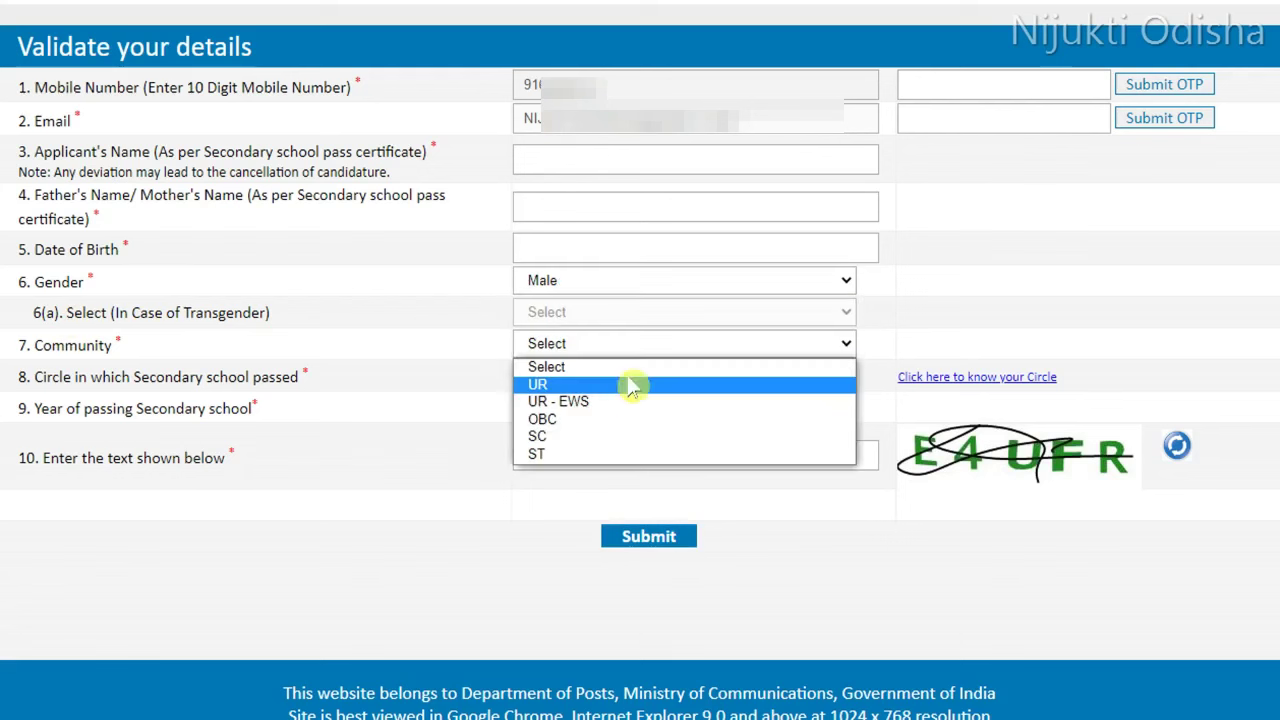
{"action": "left_click", "coordinate": [590, 420]}
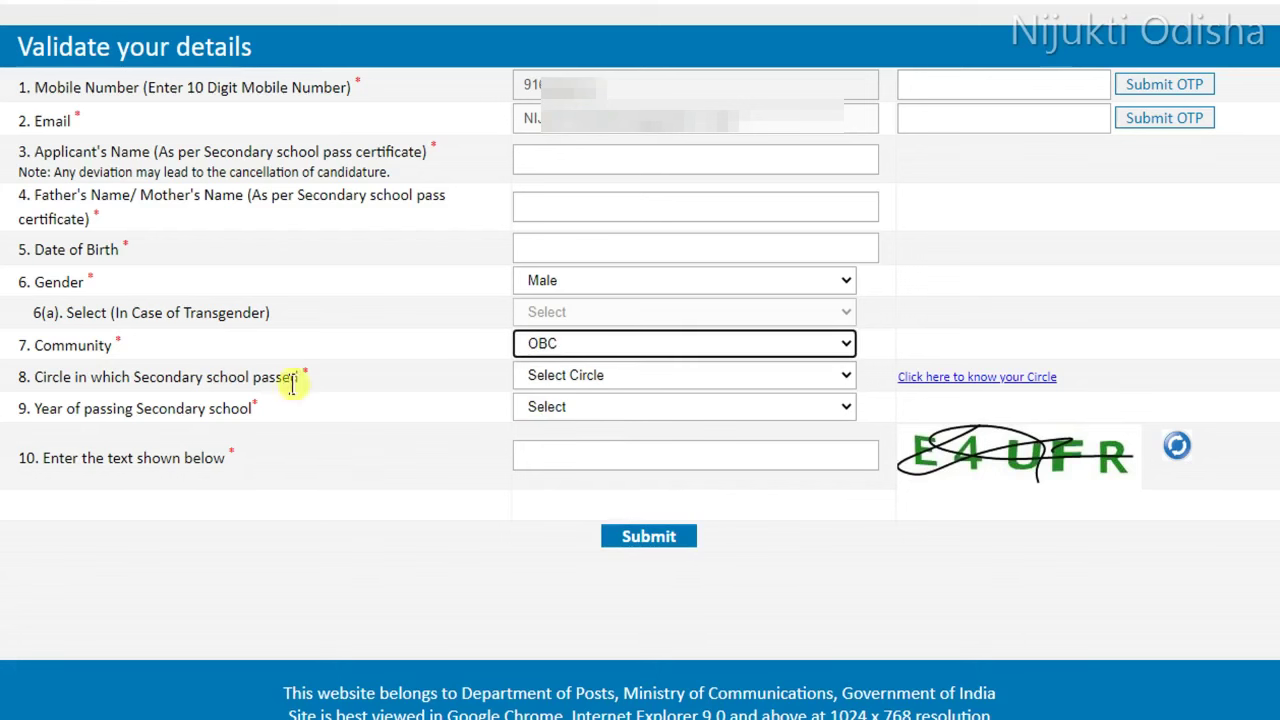
- Set the circle in which Secondary school was passed to Odisha and the year of passing to 2012
{"action": "left_click", "coordinate": [637, 381]}
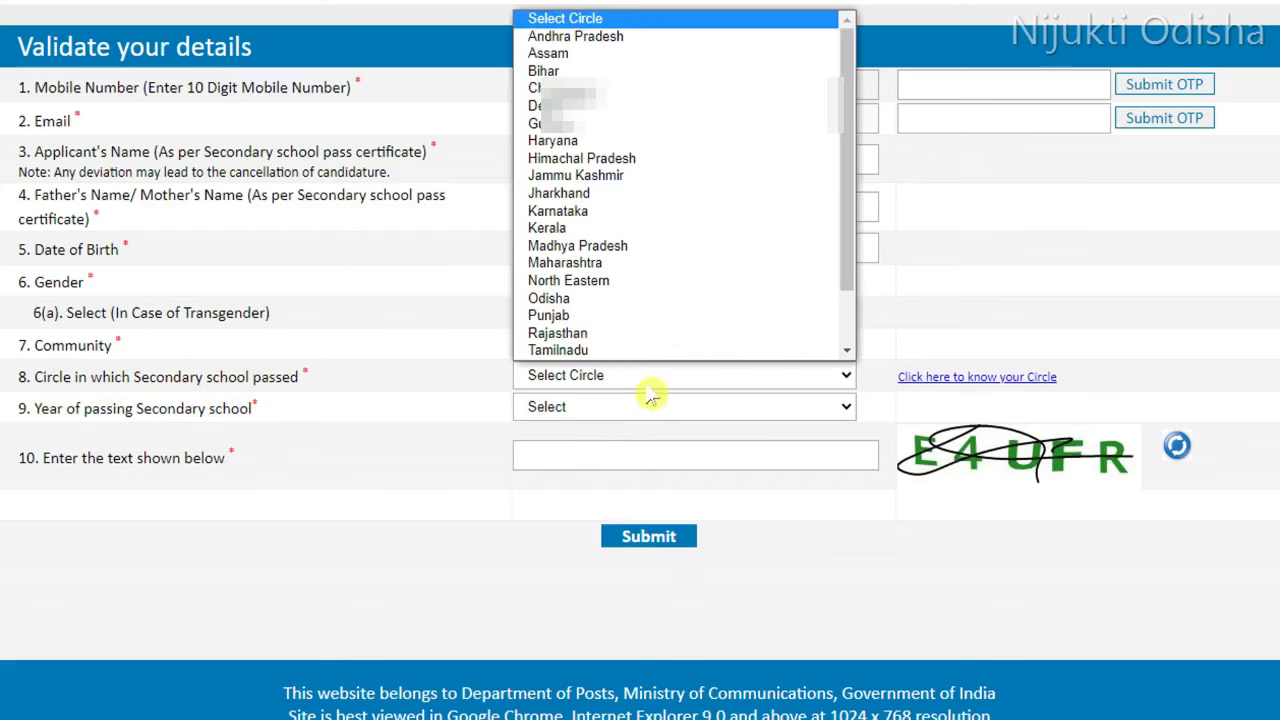
{"action": "left_click", "coordinate": [572, 299]}
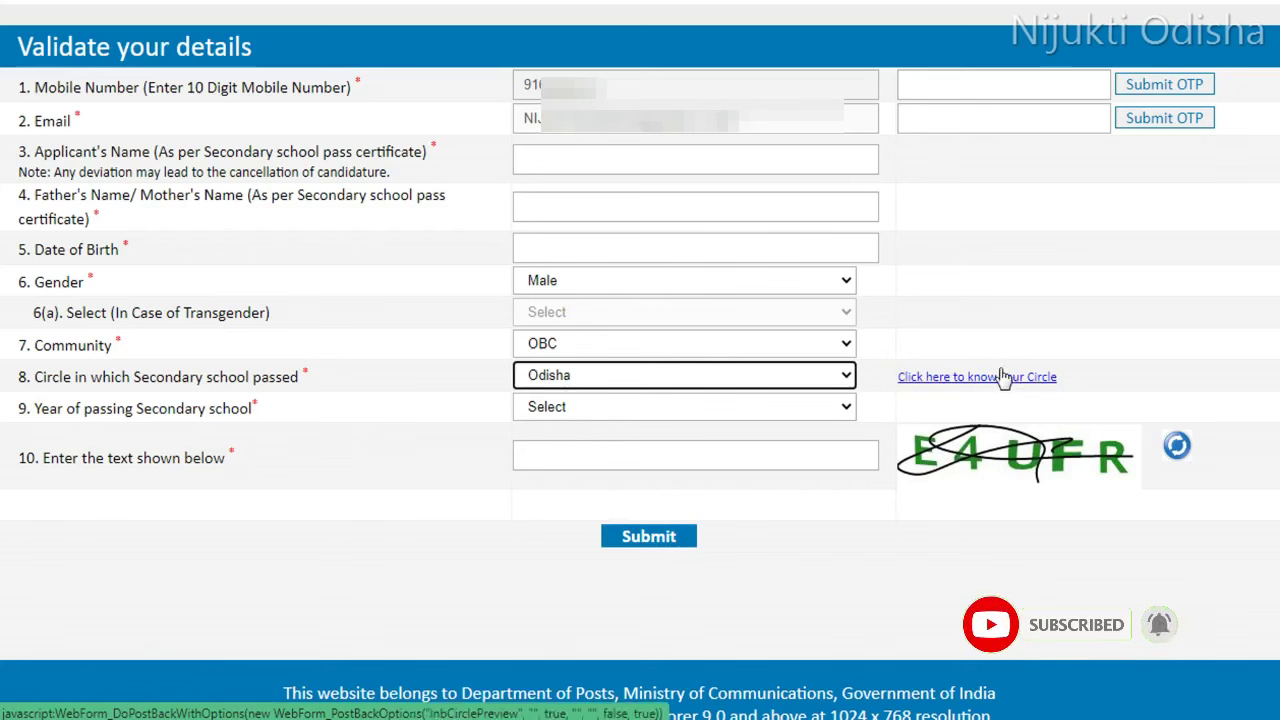
{"action": "left_click", "coordinate": [54, 406]}
{"action": "left_click", "coordinate": [610, 414]}
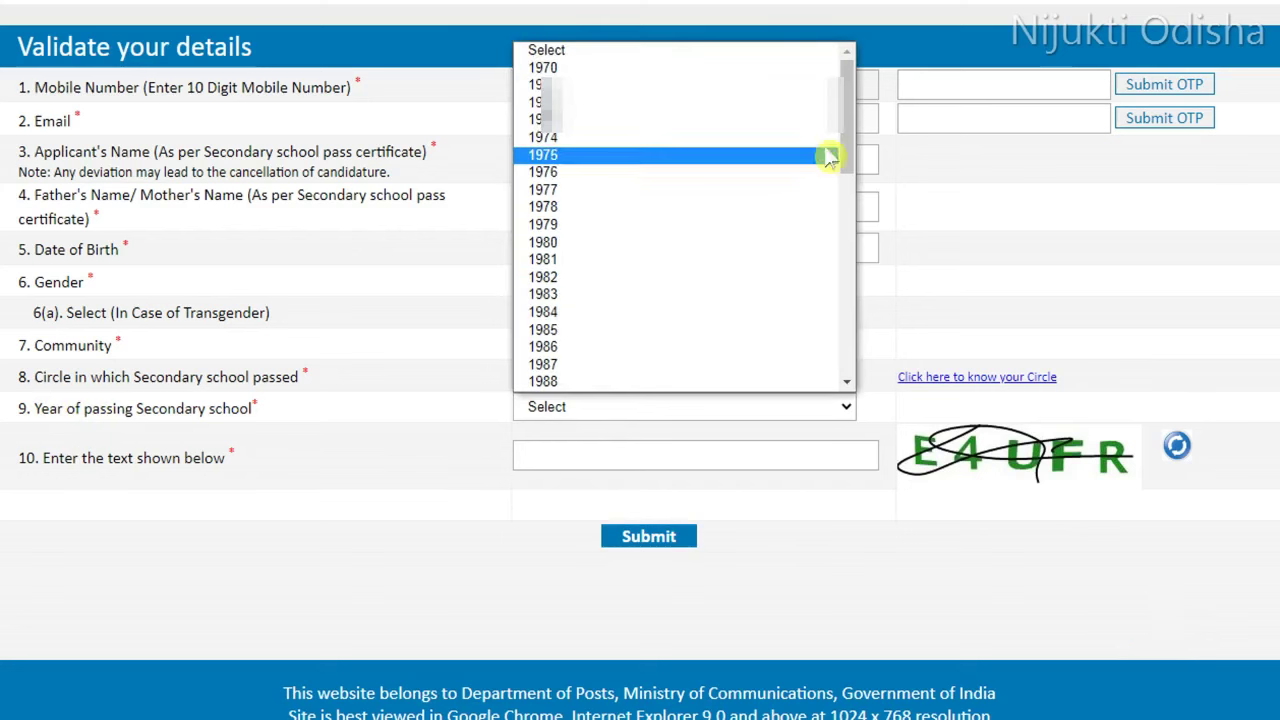
{"action": "left_click_drag", "start_coordinate": [851, 150], "coordinate": [640, 177]}
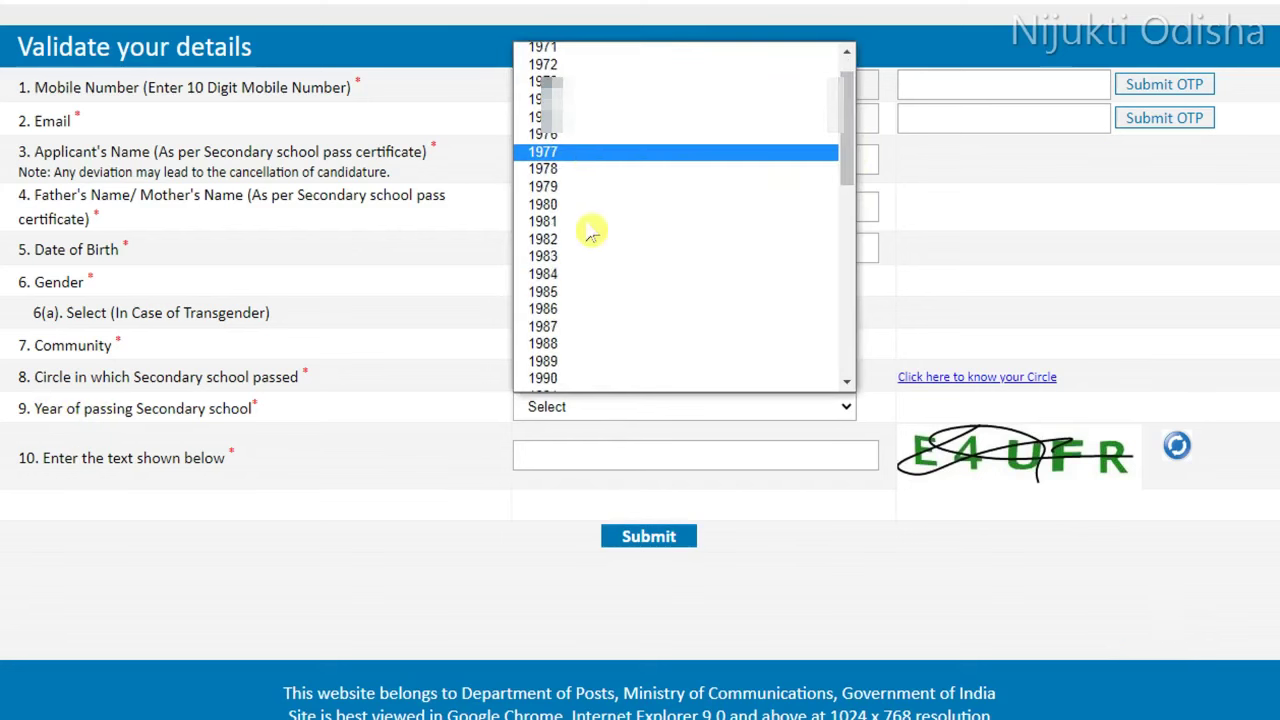
{"action": "scroll", "coordinate": [615, 292], "scroll_direction": "down", "scroll_amount": 6}
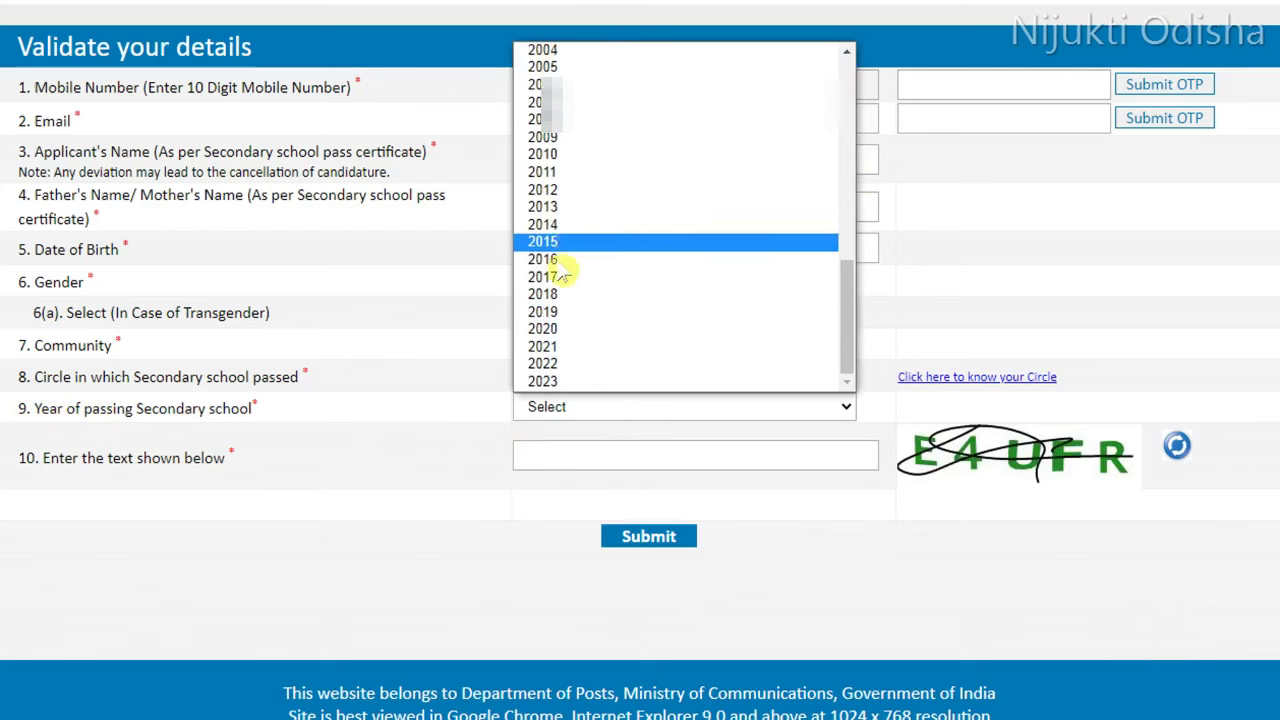
{"action": "left_click", "coordinate": [560, 207]}
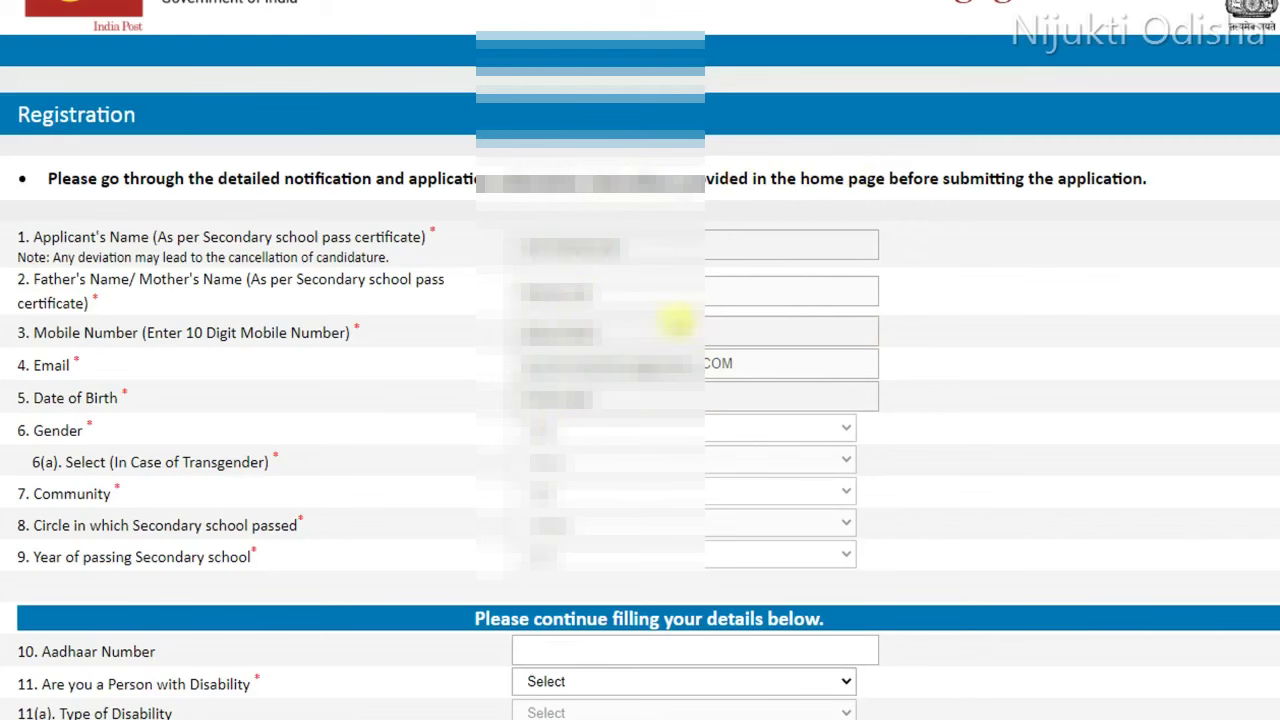
- Answer Yes to being a person with disability, choose Category A as the type, and view the PWD subcategory choices
{"action": "scroll", "coordinate": [963, 443], "scroll_direction": "down", "scroll_amount": 5}
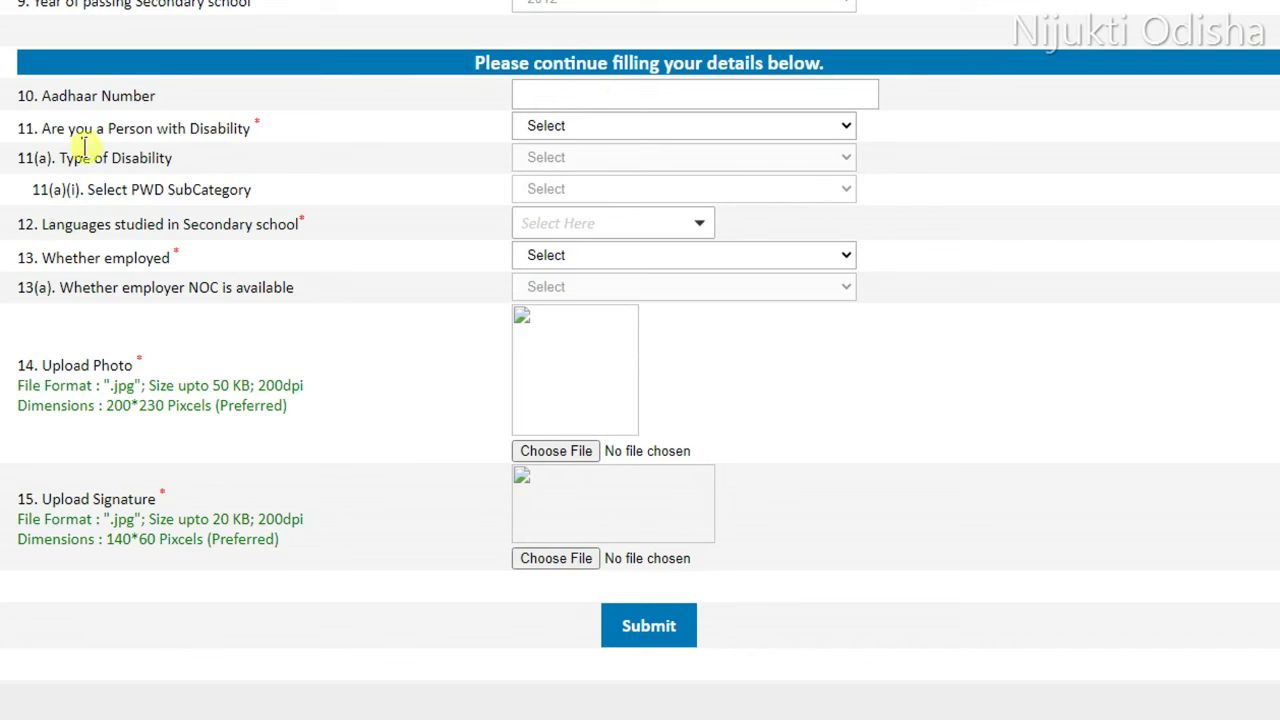
{"action": "left_click", "coordinate": [588, 127]}
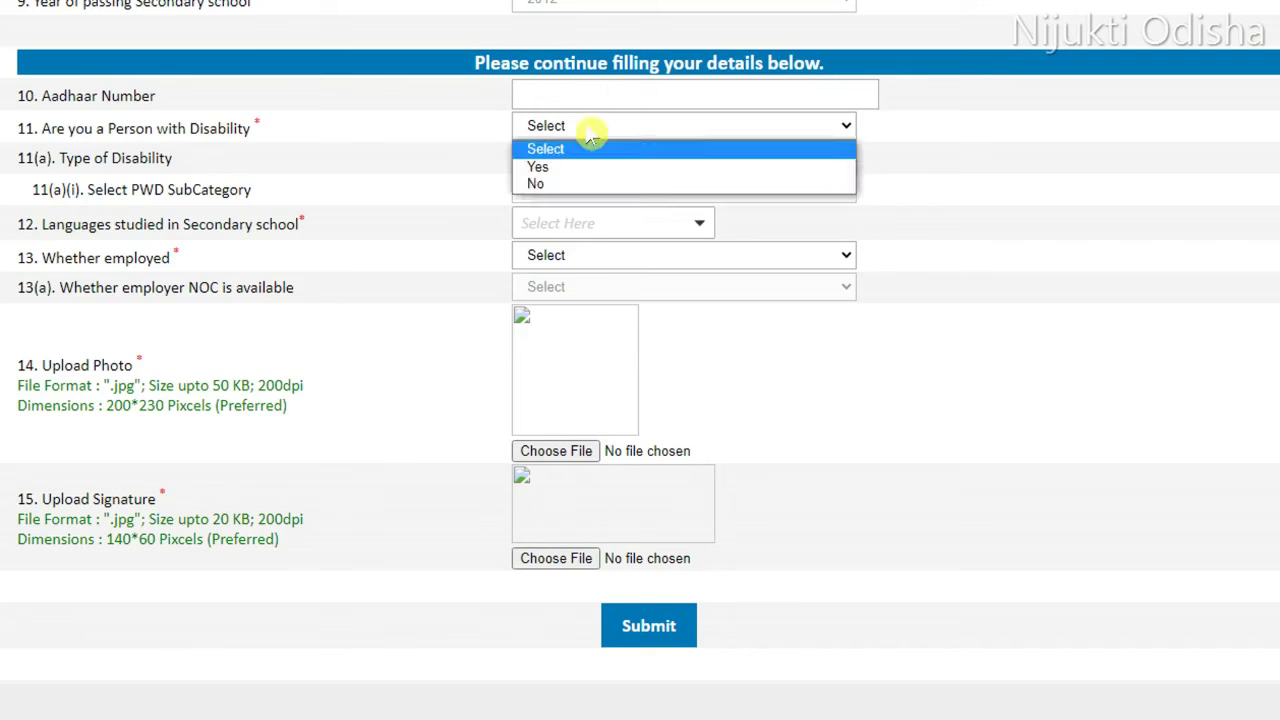
{"action": "left_click", "coordinate": [544, 168]}
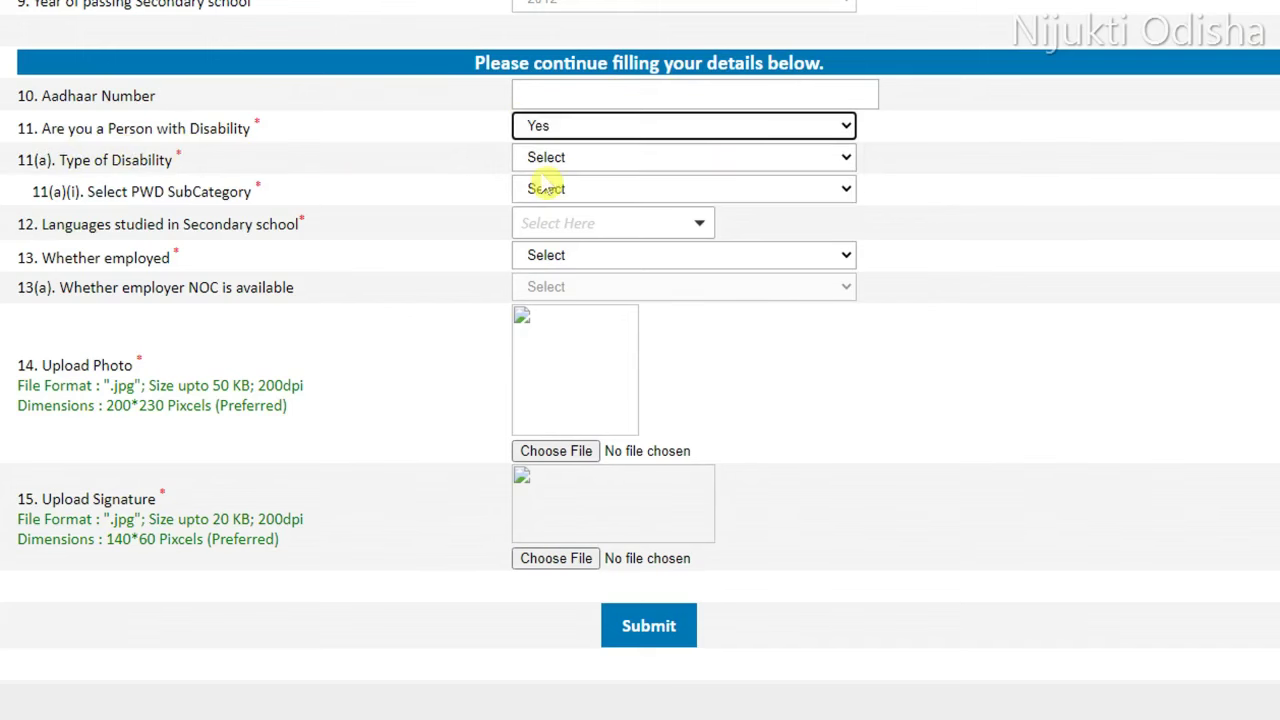
{"action": "left_click", "coordinate": [570, 160]}
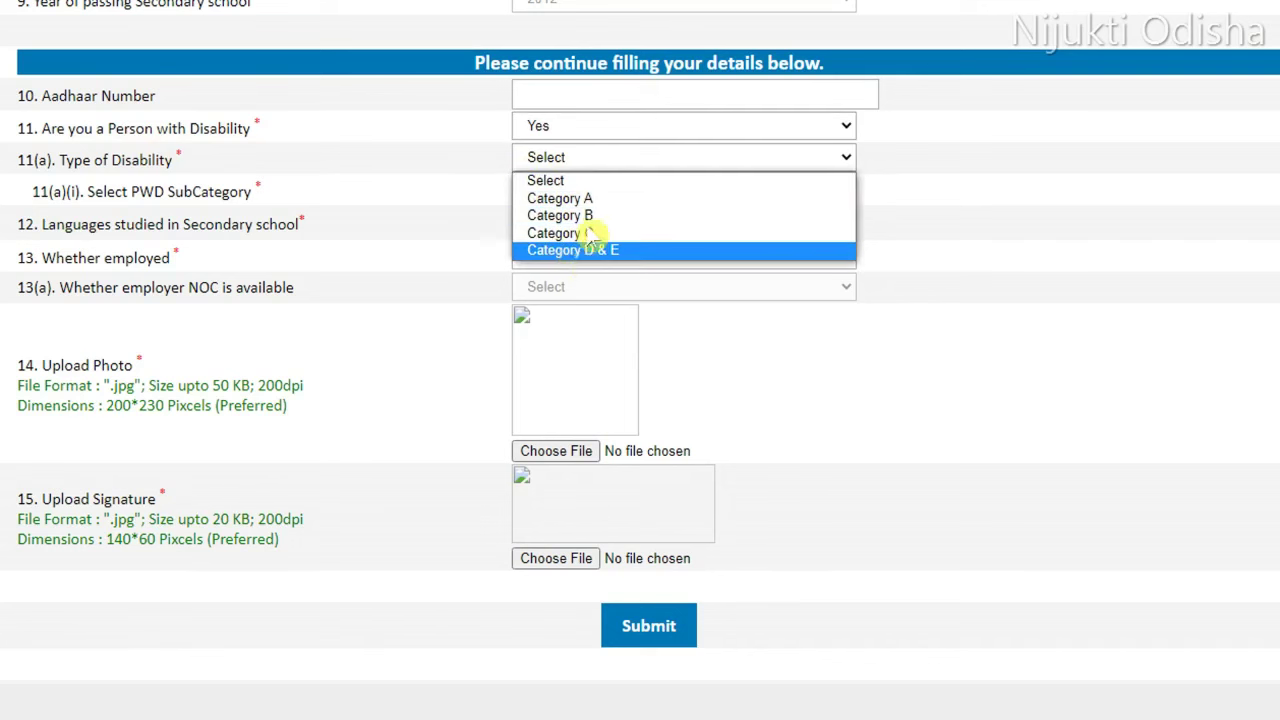
{"action": "left_click", "coordinate": [590, 198]}
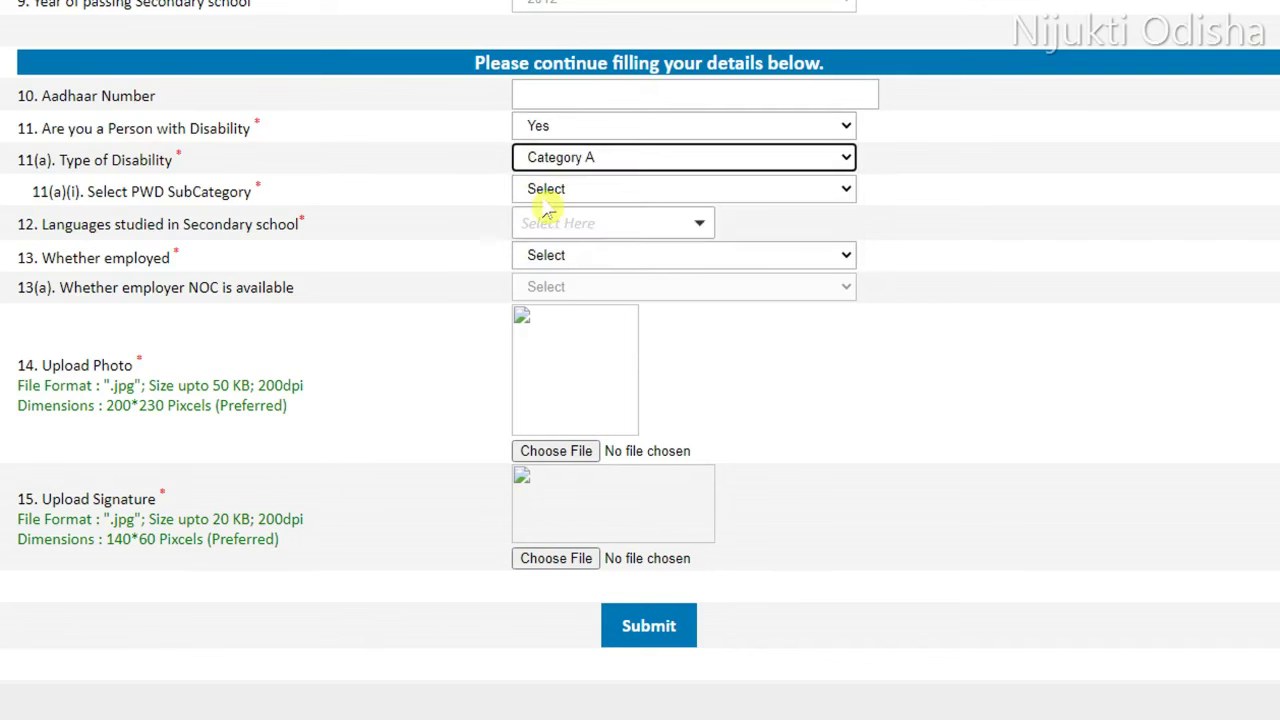
{"action": "left_click", "coordinate": [615, 193]}
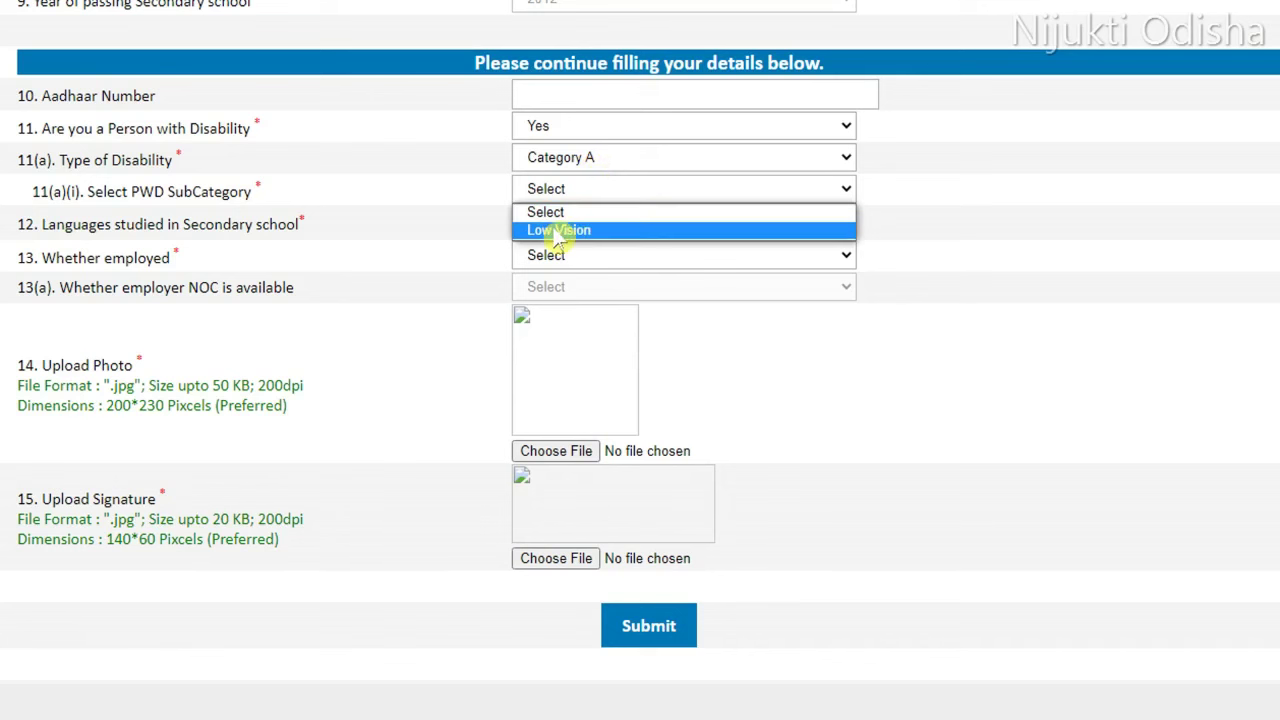
- Answer No to being a person with disability and select Oriya as the language studied in Secondary school
{"action": "left_click", "coordinate": [656, 137]}
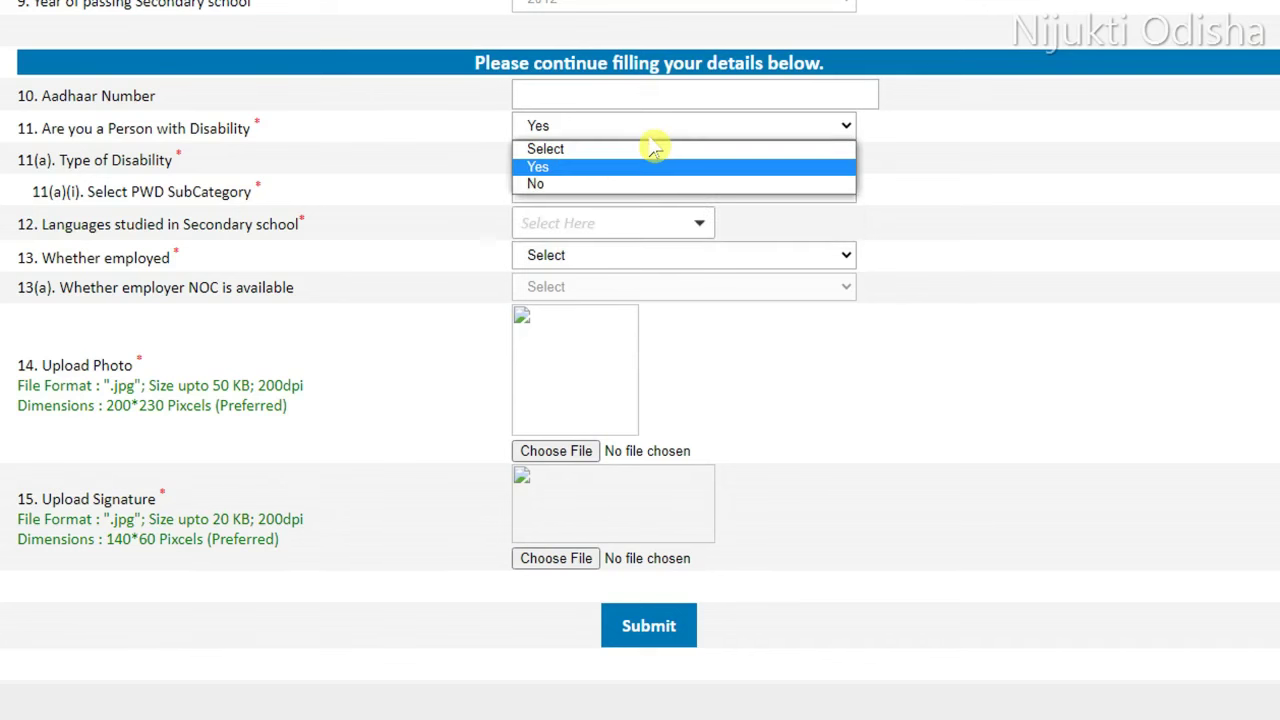
{"action": "left_click", "coordinate": [592, 188]}
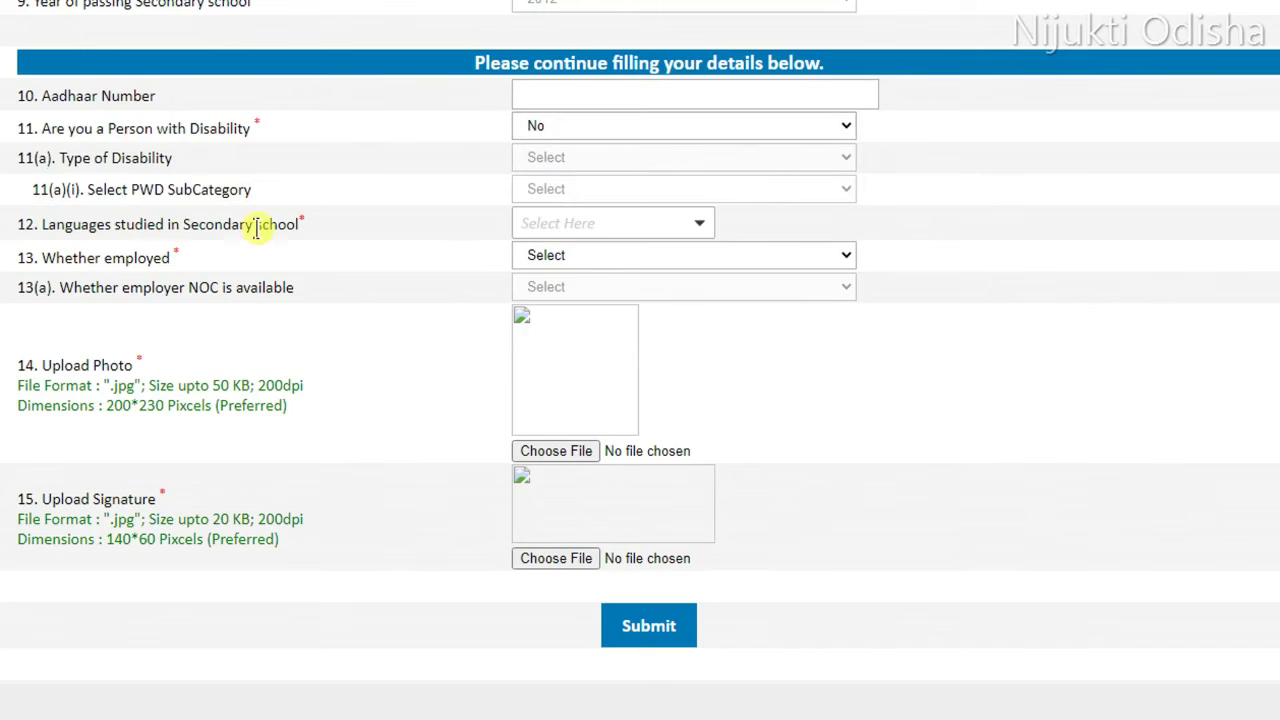
{"action": "left_click", "coordinate": [641, 236]}
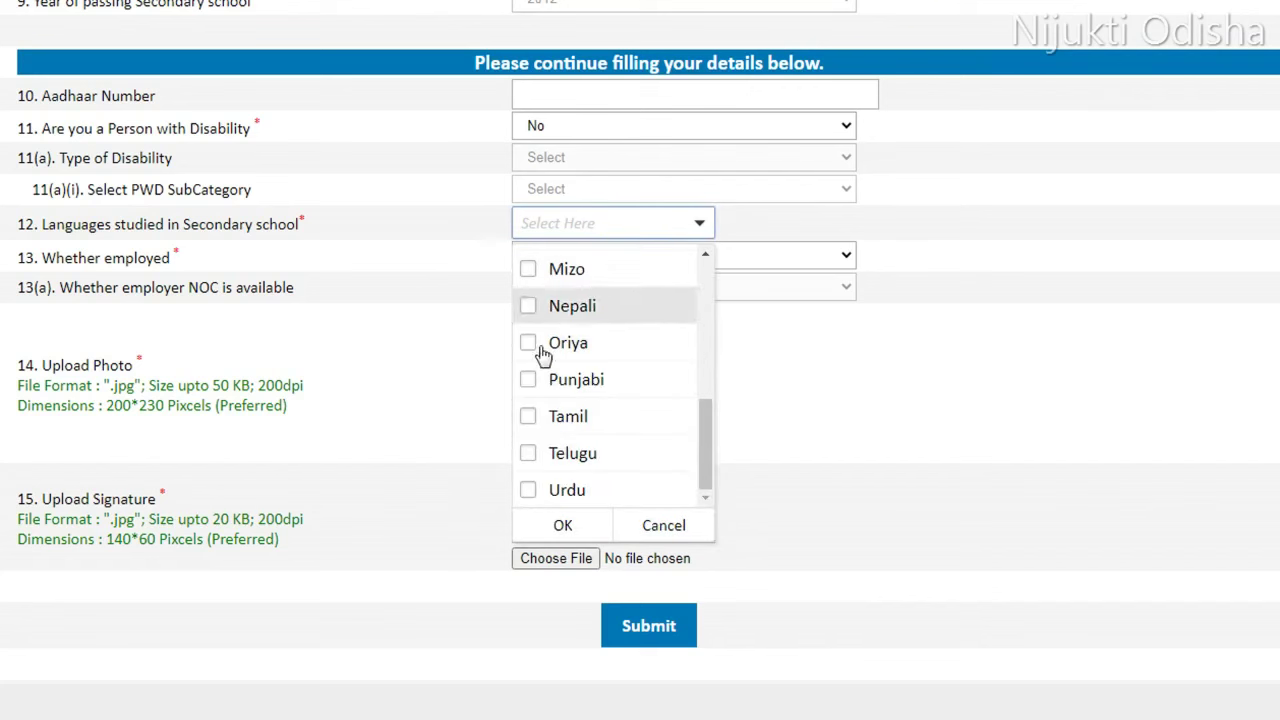
{"action": "left_click", "coordinate": [566, 525]}
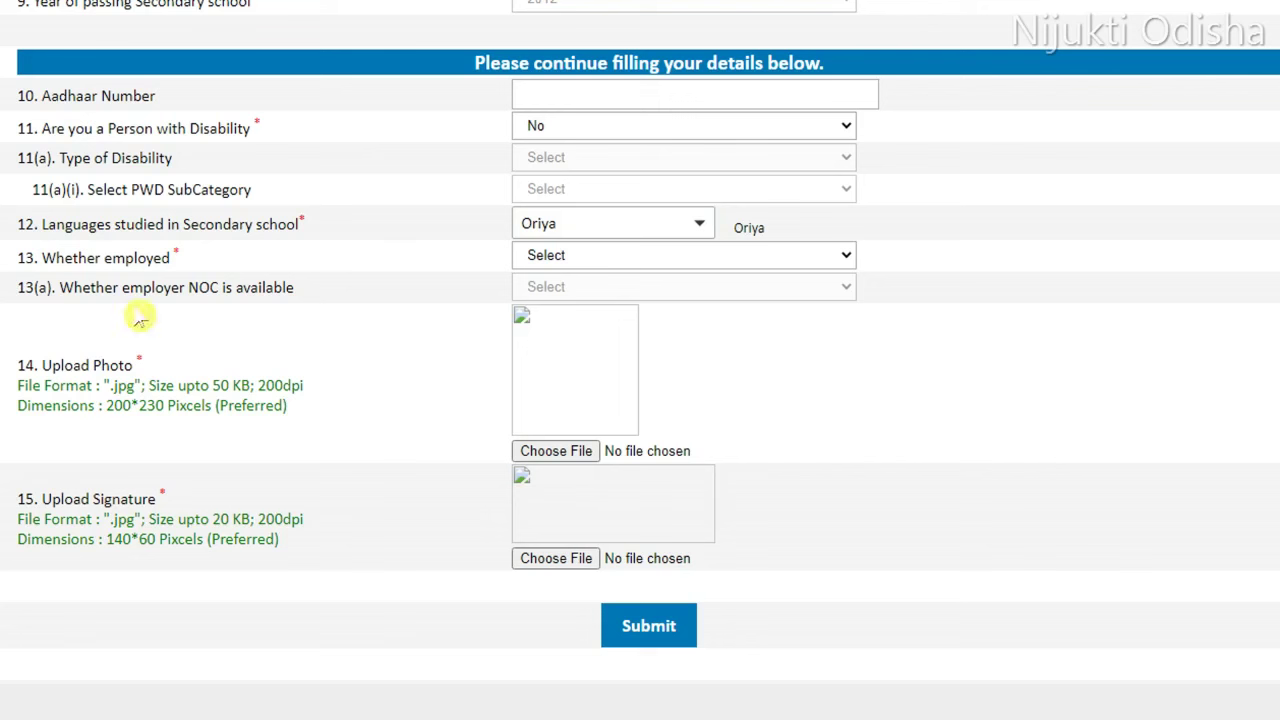
- Answer Yes to being employed and try Yes, then No, for whether the employer NOC is available
{"action": "left_click", "coordinate": [628, 258]}
{"action": "left_click", "coordinate": [566, 298]}
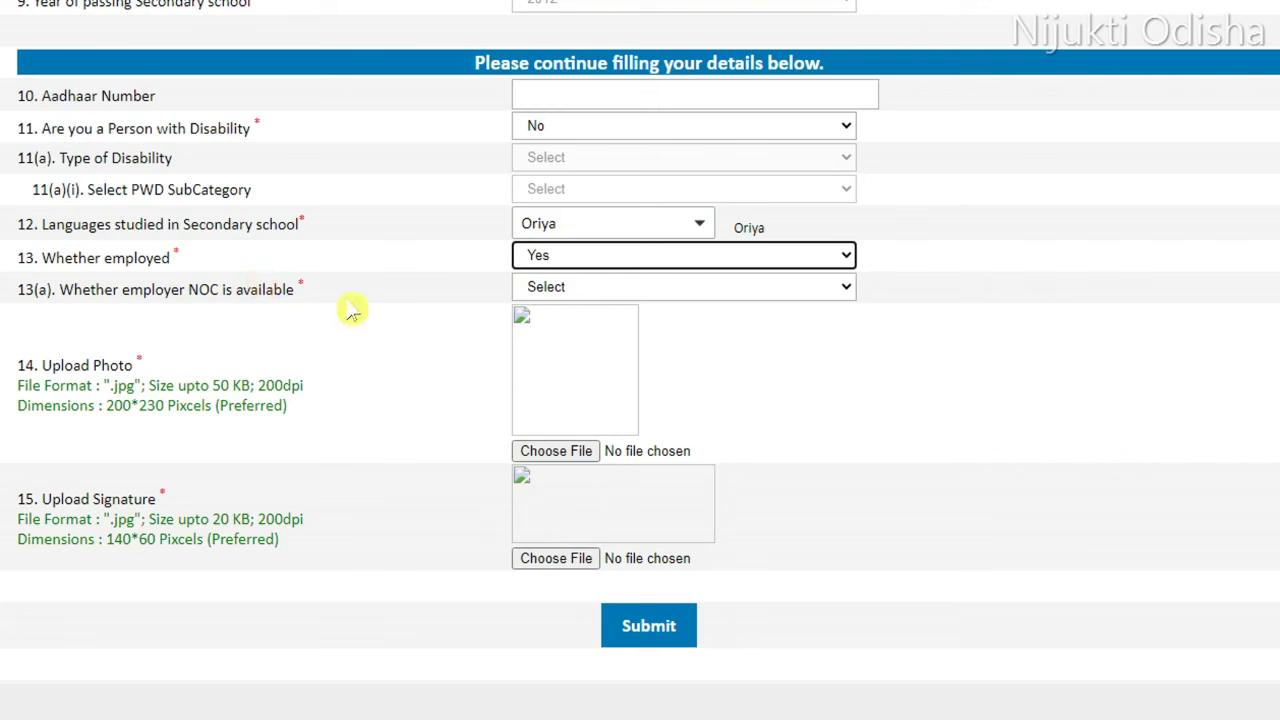
{"action": "left_click", "coordinate": [608, 292]}
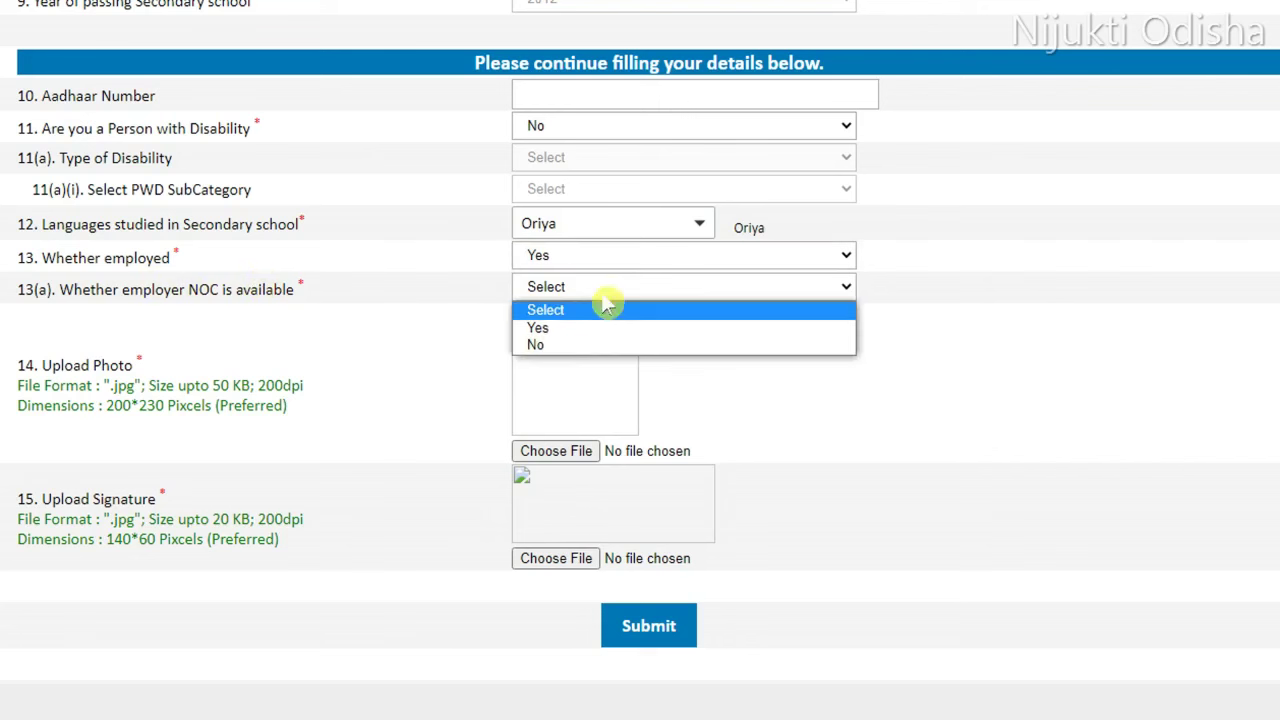
{"action": "left_click", "coordinate": [558, 329]}
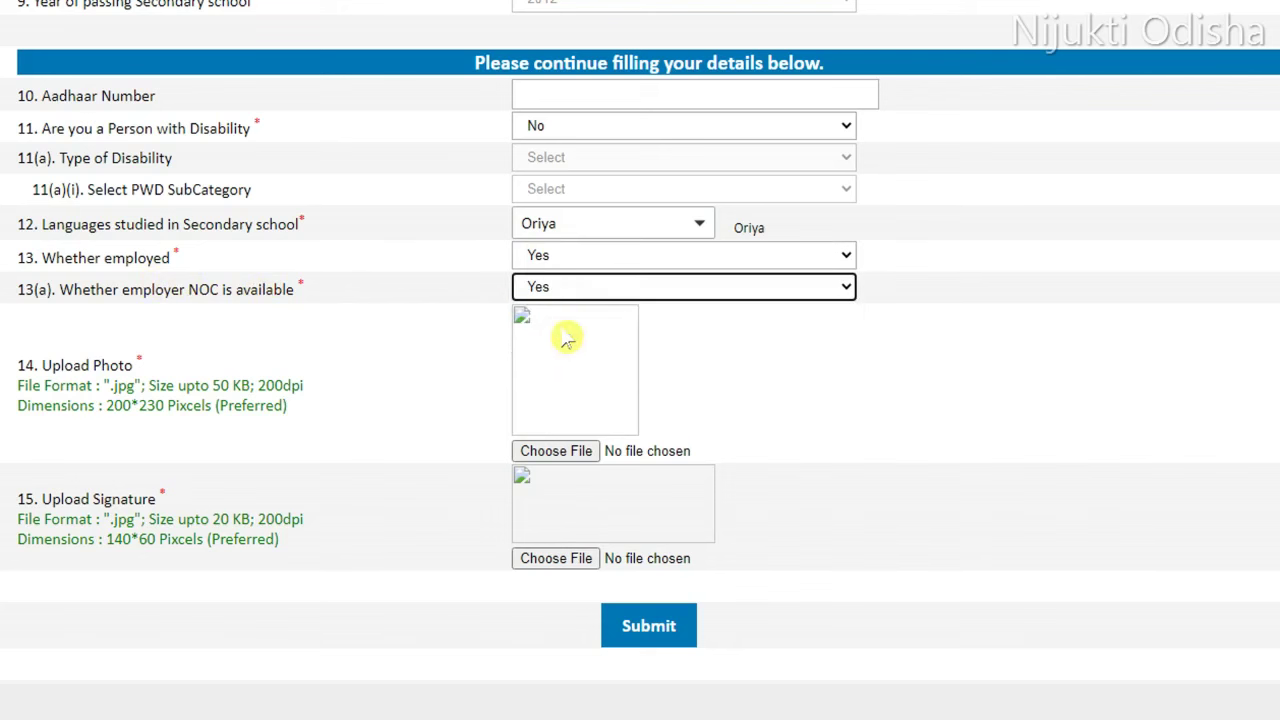
{"action": "left_click", "coordinate": [634, 286]}
{"action": "left_click", "coordinate": [561, 348]}
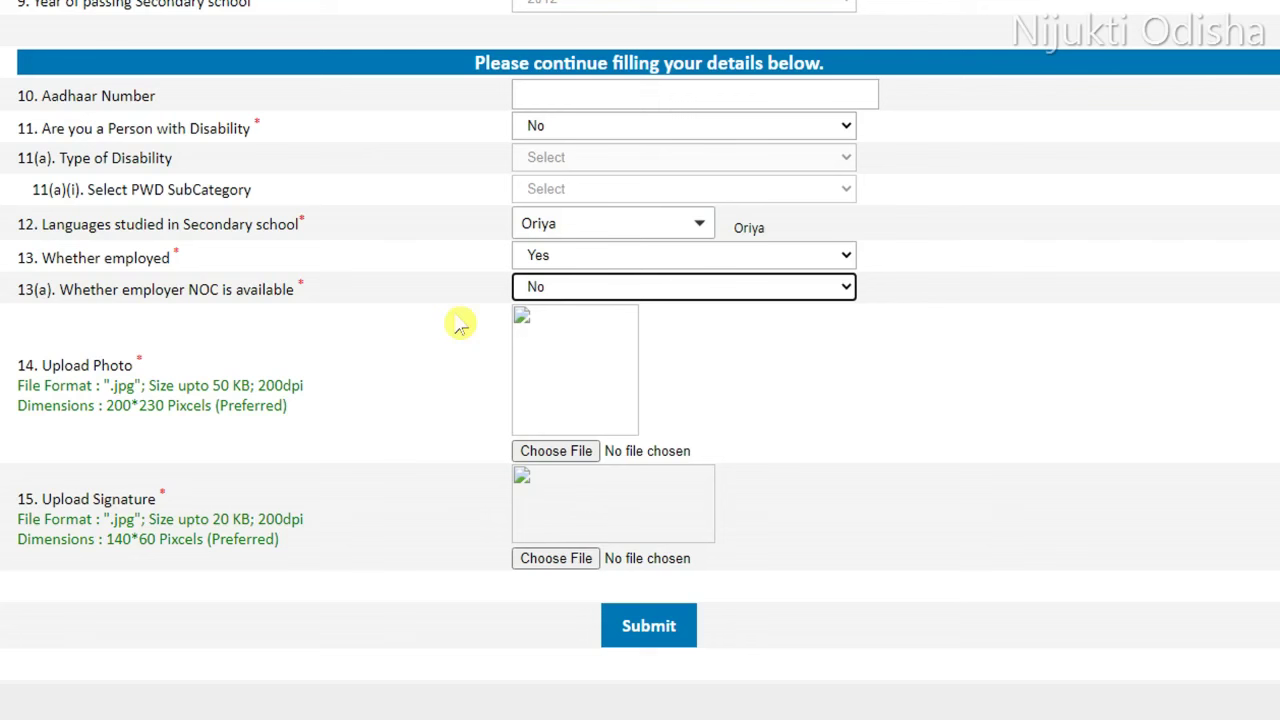
- Set the Whether employed answer to No
{"action": "left_click", "coordinate": [610, 257]}
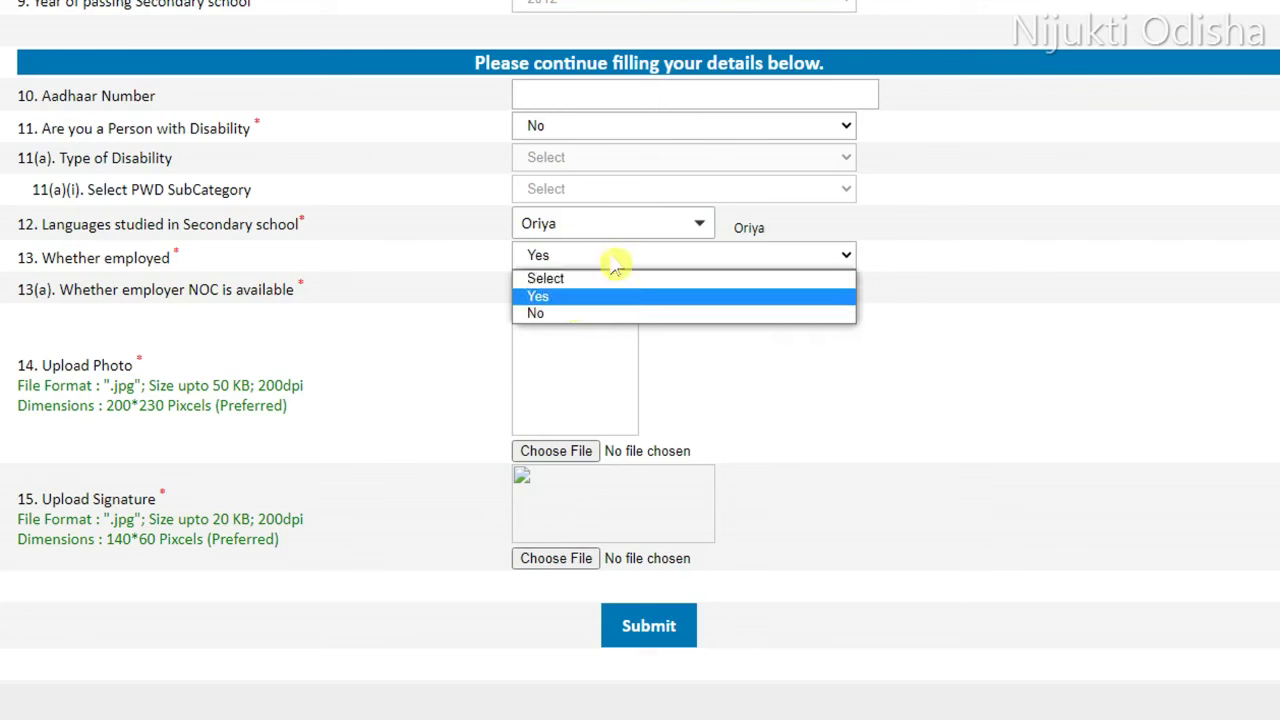
{"action": "left_click", "coordinate": [575, 320]}
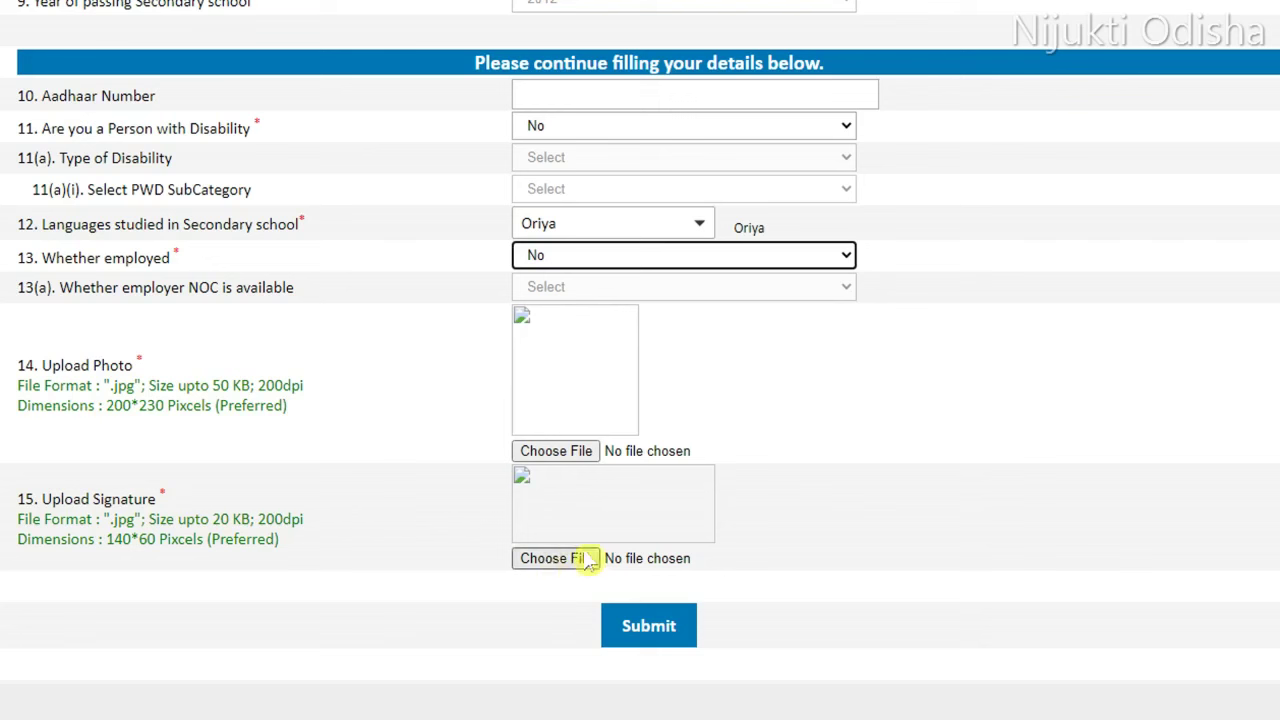
- Submit the details form, accept the declaration of no duplicate registration, and submit the reviewed registration details
{"action": "left_click", "coordinate": [643, 632]}
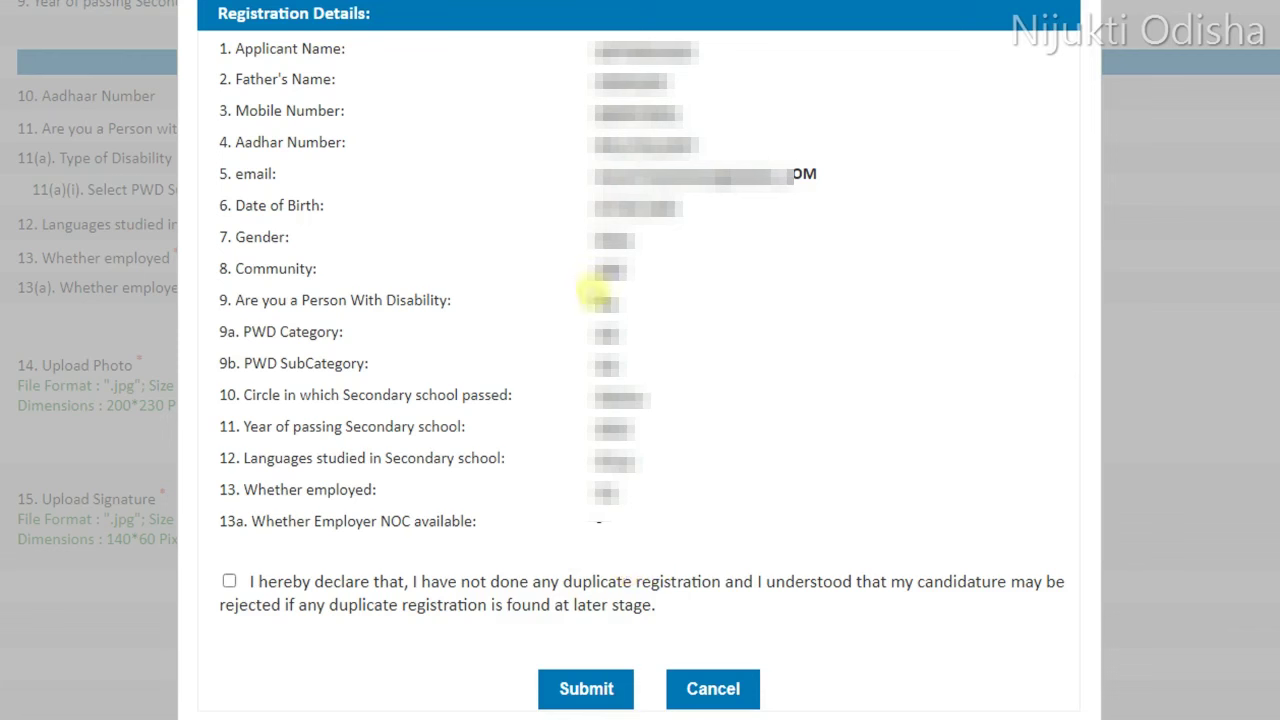
{"action": "left_click", "coordinate": [229, 582]}
{"action": "left_click", "coordinate": [556, 691]}
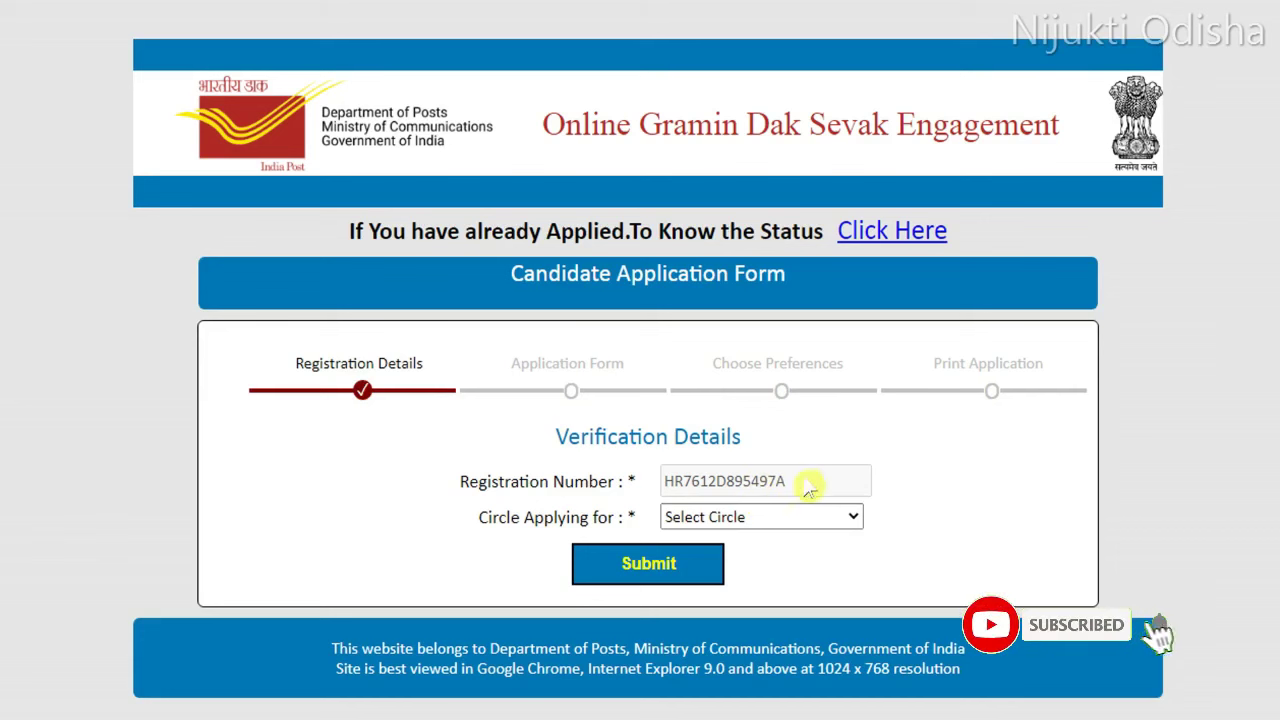
- Choose Odisha as the circle applying for and submit the verification details
{"action": "left_click", "coordinate": [752, 519]}
{"action": "scroll", "coordinate": [770, 420], "scroll_direction": "down", "scroll_amount": 1}
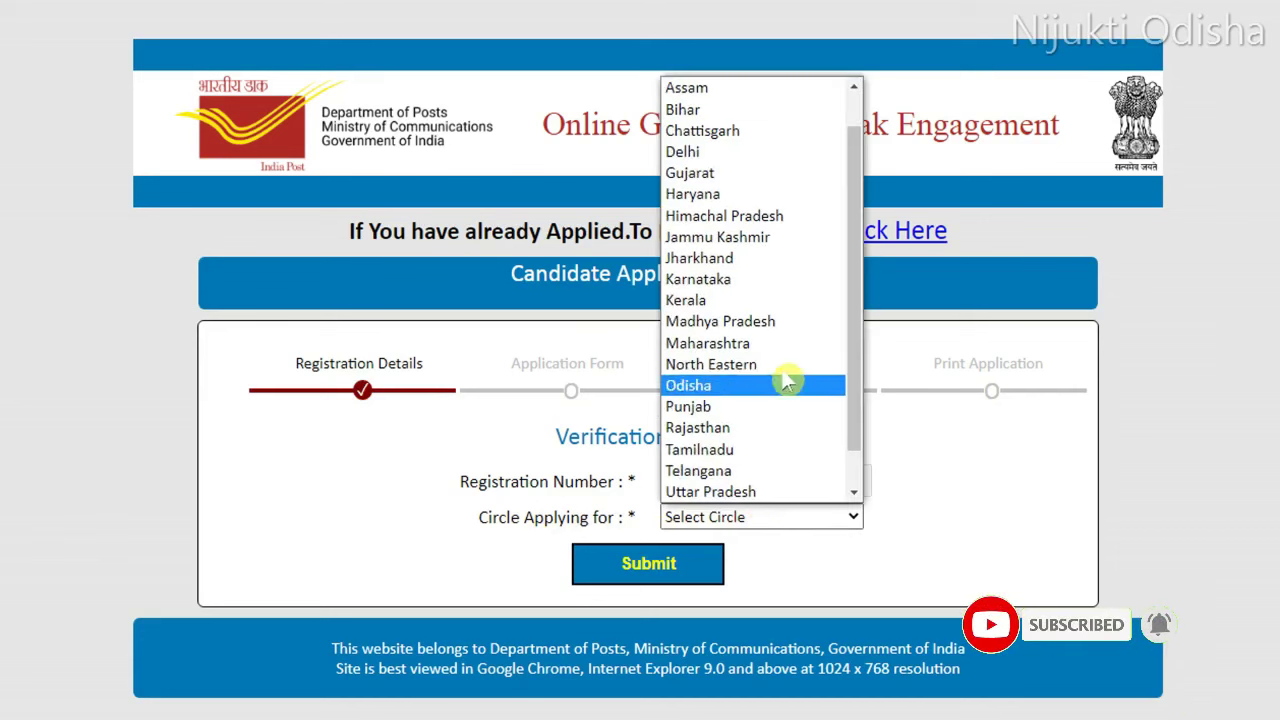
{"action": "left_click", "coordinate": [735, 390]}
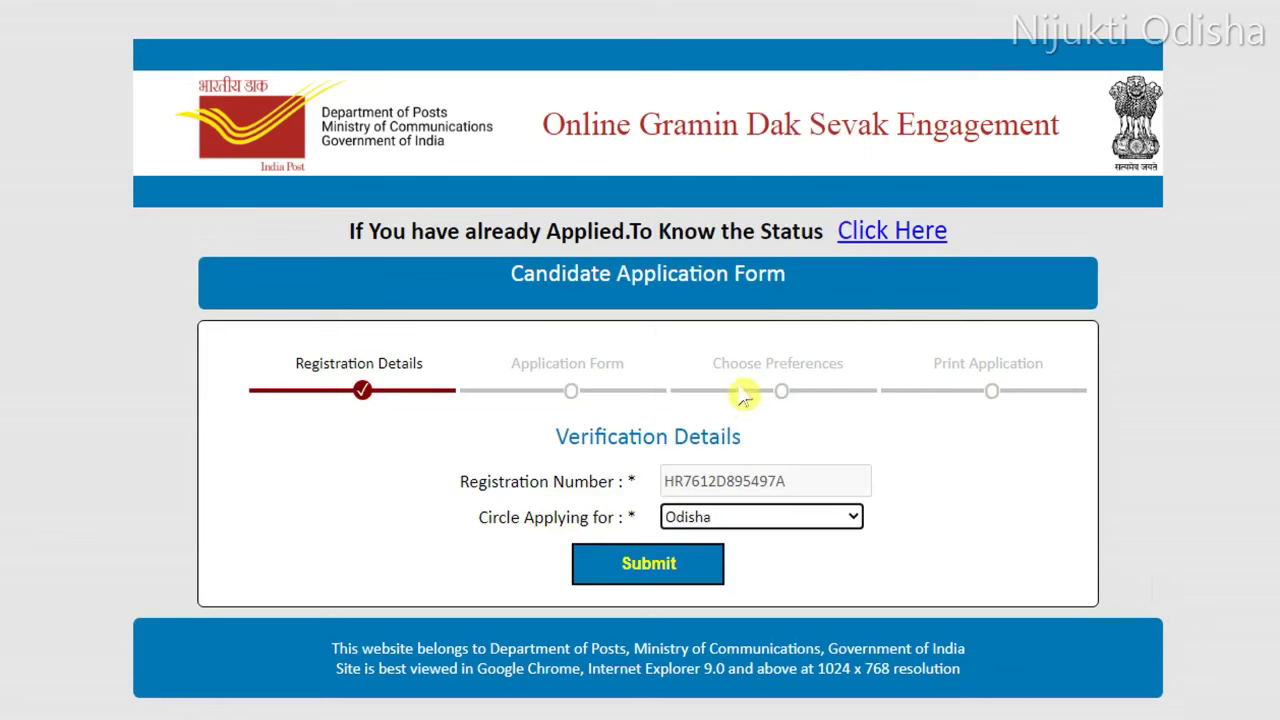
{"action": "left_click", "coordinate": [650, 564]}
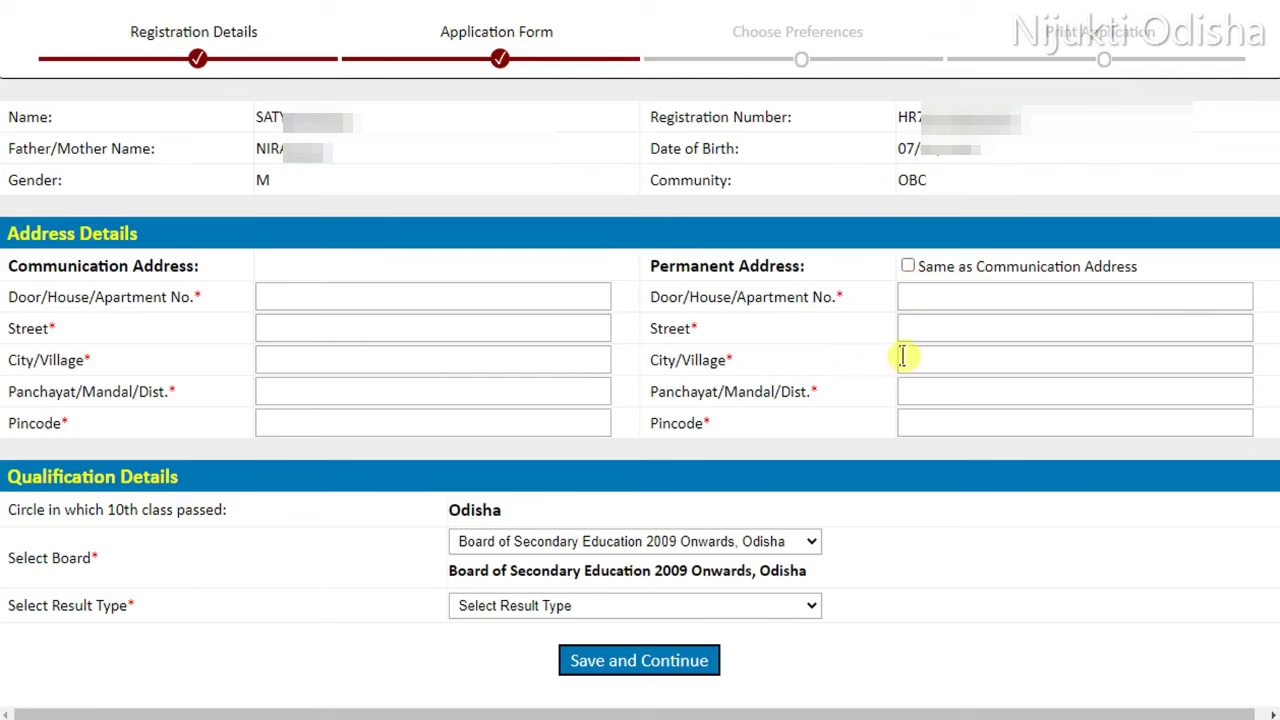
- Set the board to Board of Secondary Education (Madhyama), Cuttack 2011 - 2013 and the result type to Marks
{"action": "scroll", "coordinate": [975, 397], "scroll_direction": "down", "scroll_amount": 2}
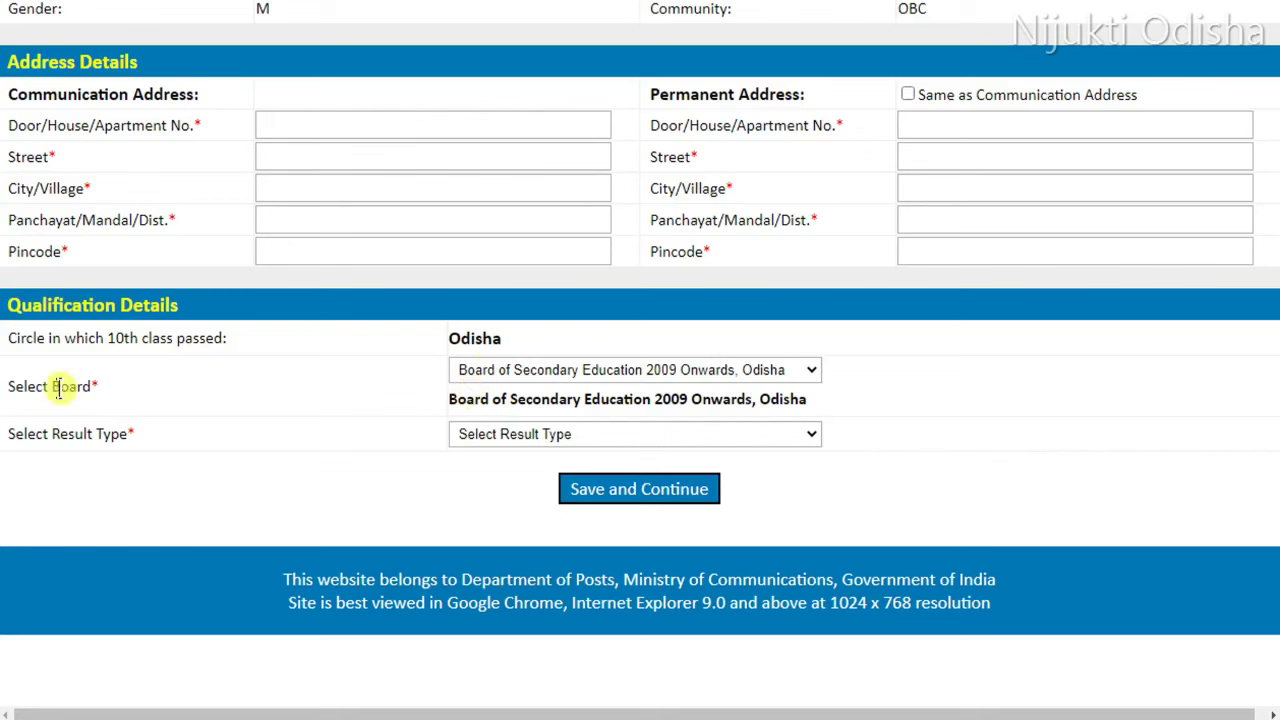
{"action": "left_click", "coordinate": [615, 377]}
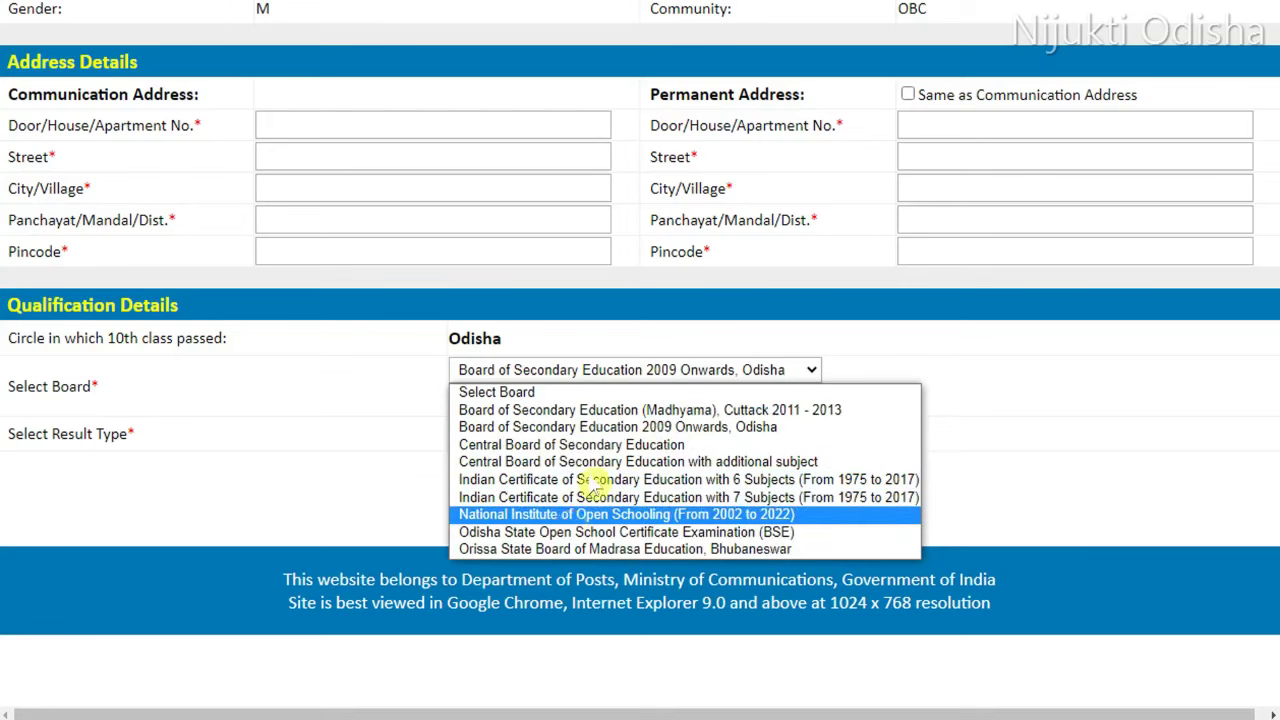
{"action": "left_click", "coordinate": [632, 410]}
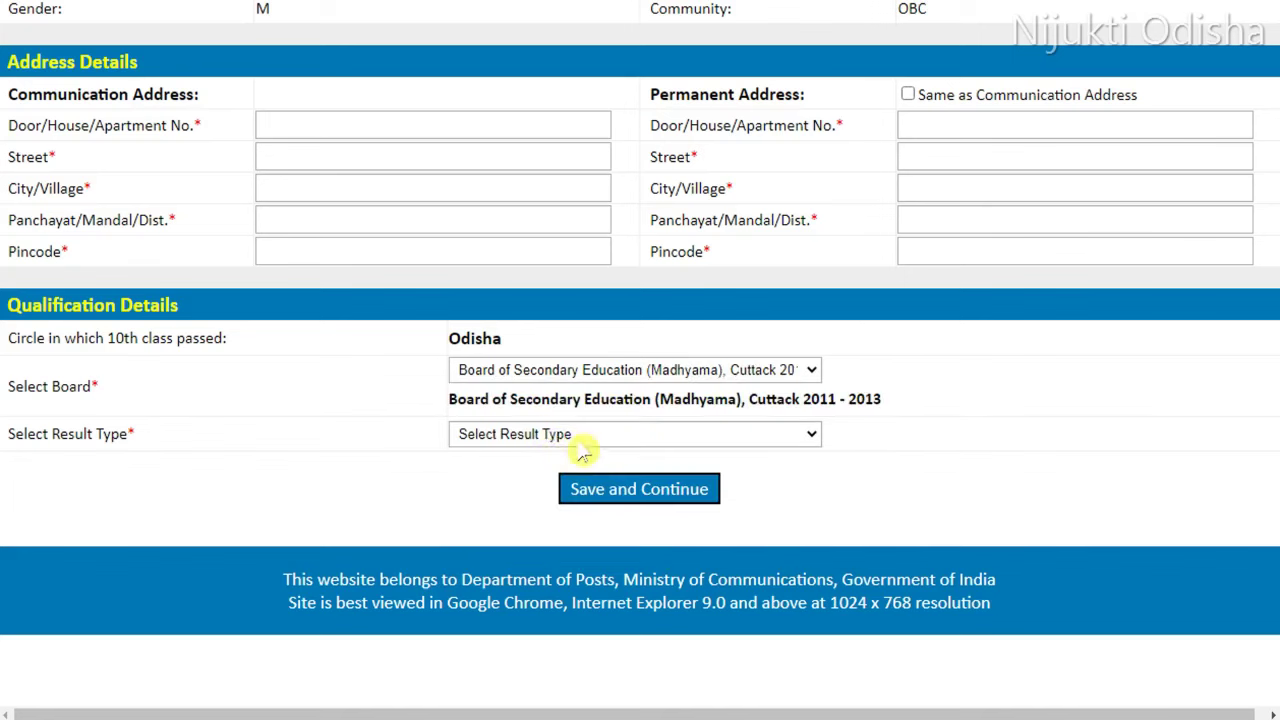
{"action": "left_click", "coordinate": [693, 438]}
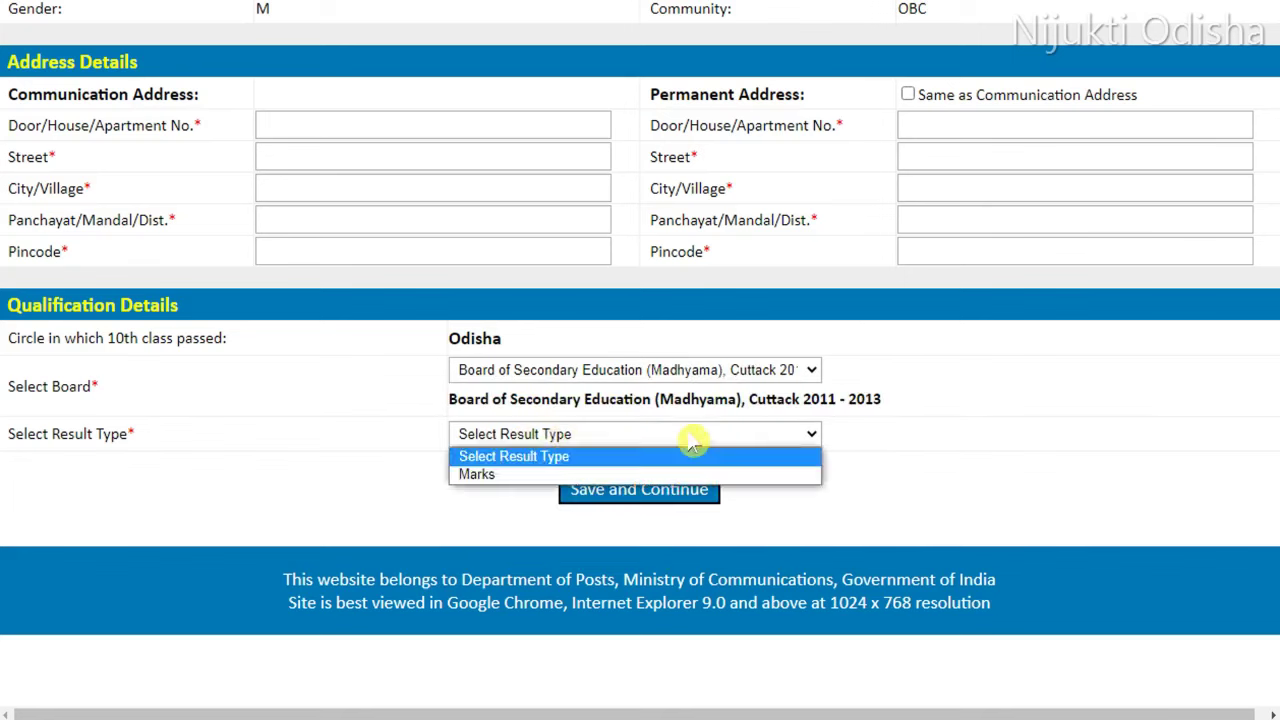
{"action": "left_click", "coordinate": [522, 476]}
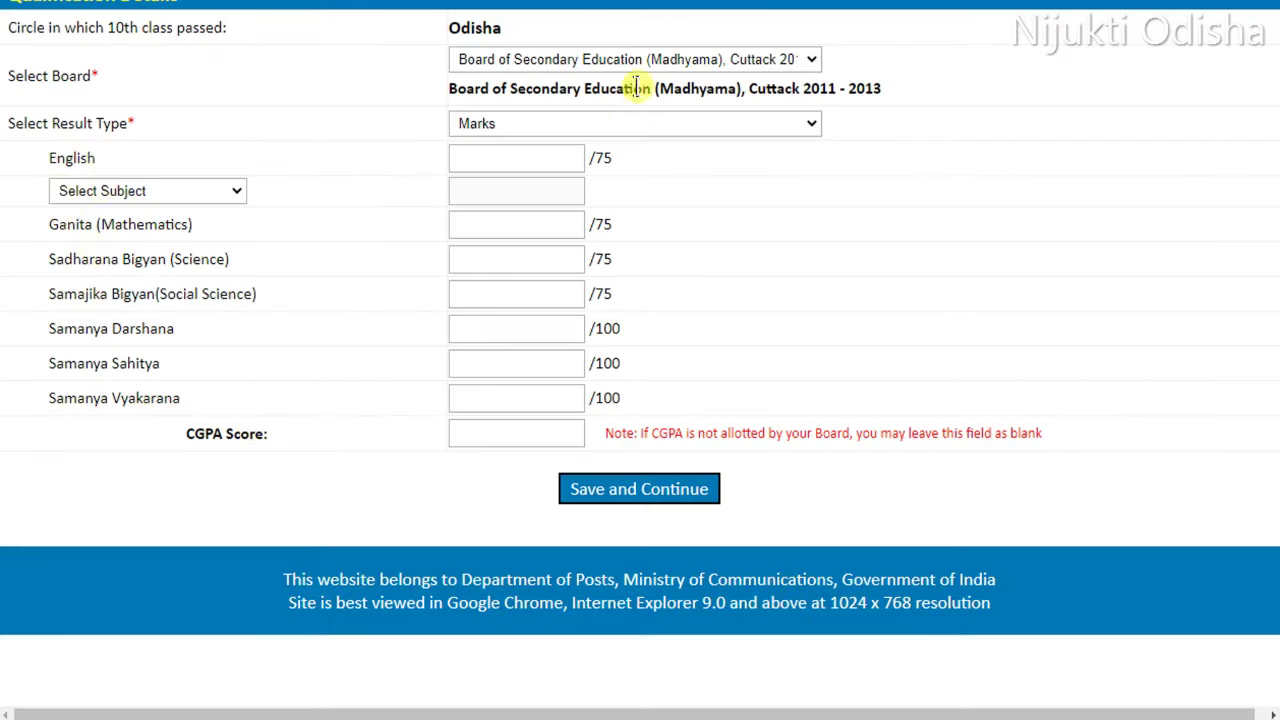
- View the available boards and choose MIL (Oriya) as the selectable subject for the Madhyama board
{"action": "left_click", "coordinate": [689, 63]}
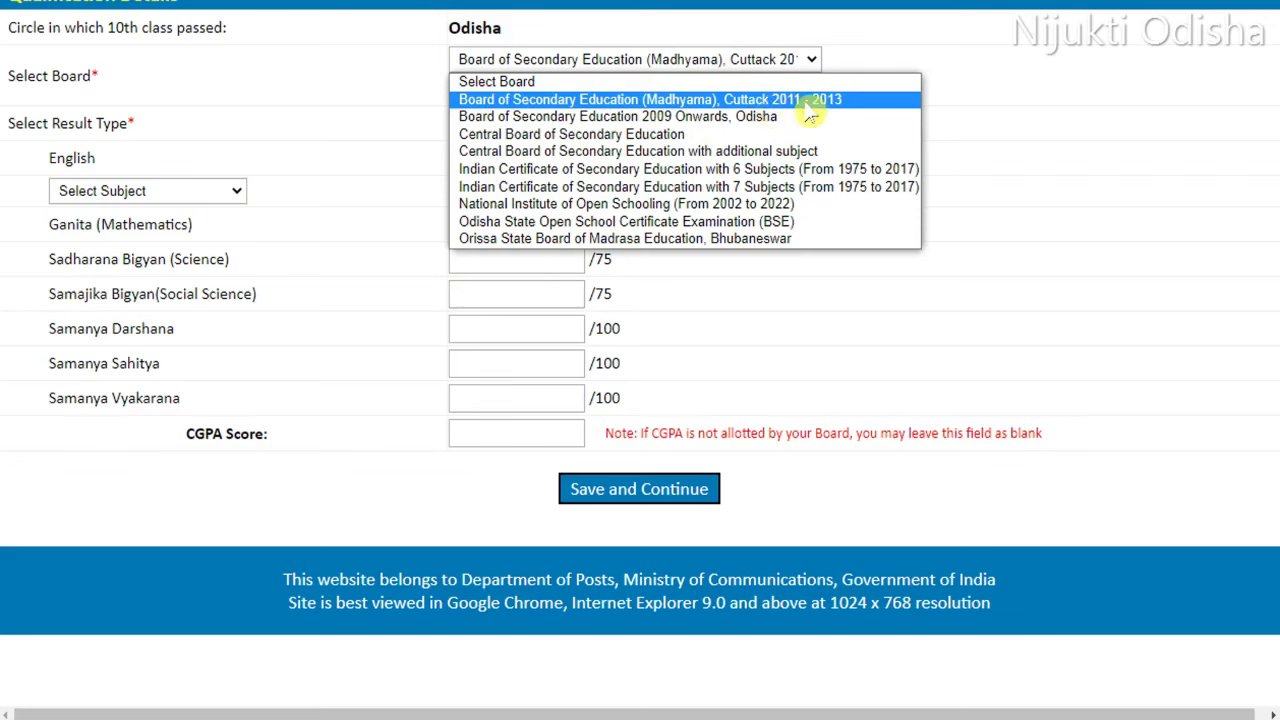
{"action": "left_click", "coordinate": [350, 236]}
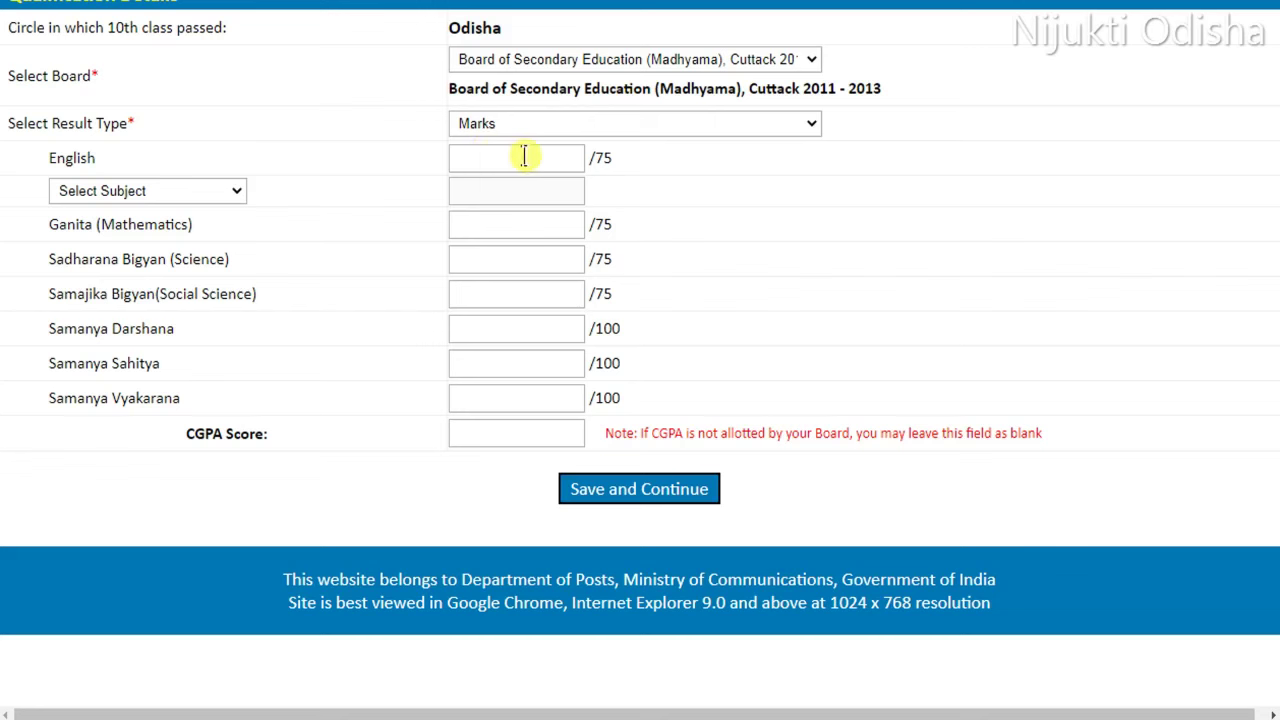
{"action": "left_click", "coordinate": [228, 200]}
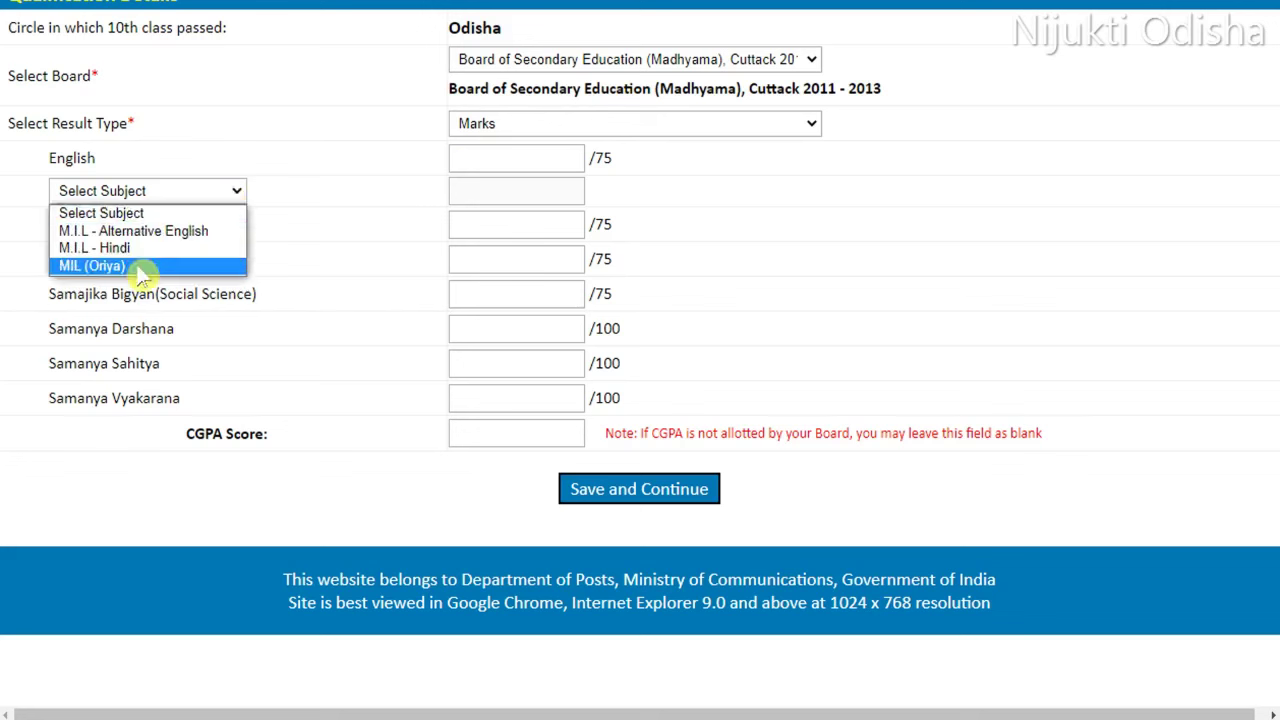
{"action": "left_click", "coordinate": [200, 266]}
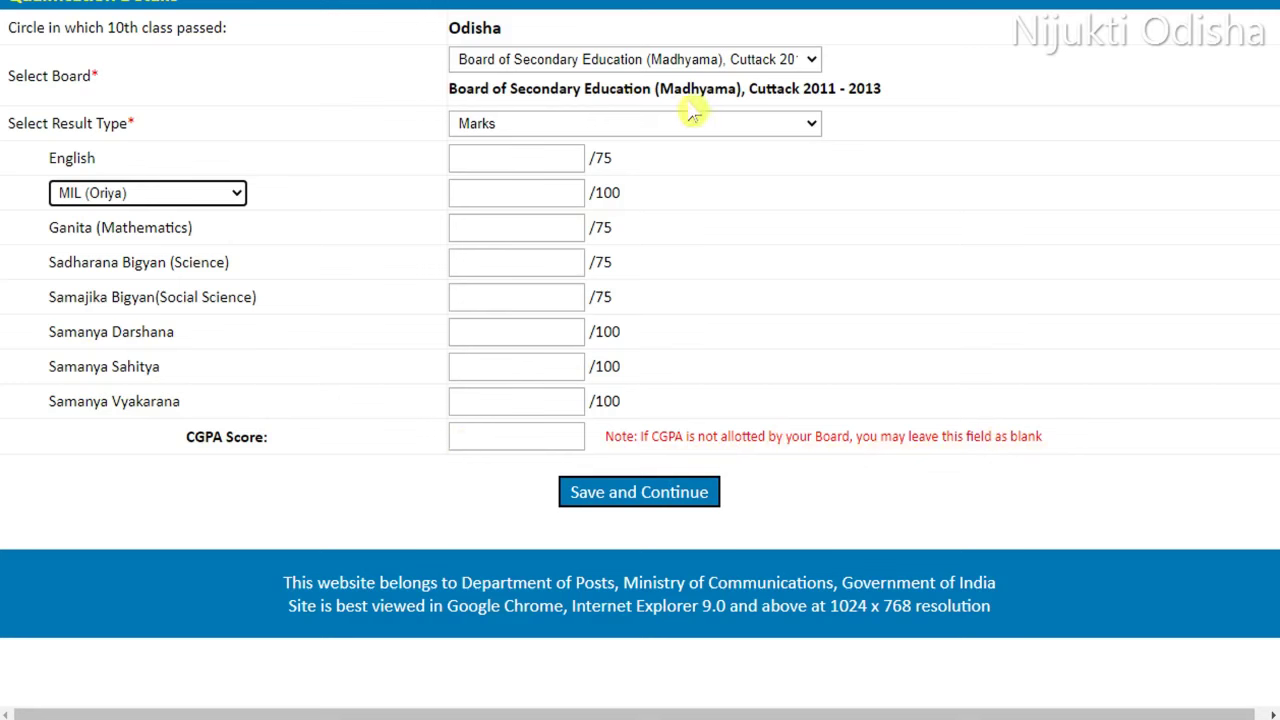
- Change the board to Board of Secondary Education 2009 Onwards, Odisha and select Second Language - English as the first subject
{"action": "left_click", "coordinate": [762, 62]}
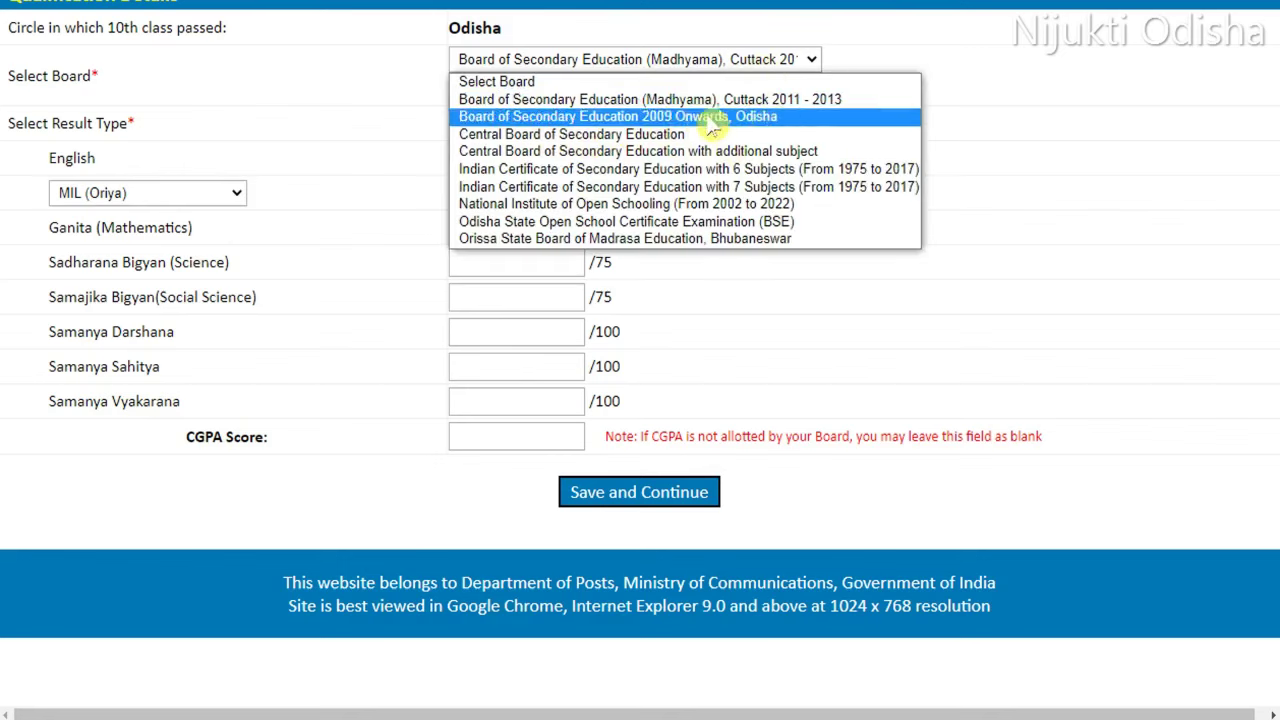
{"action": "left_click", "coordinate": [765, 118]}
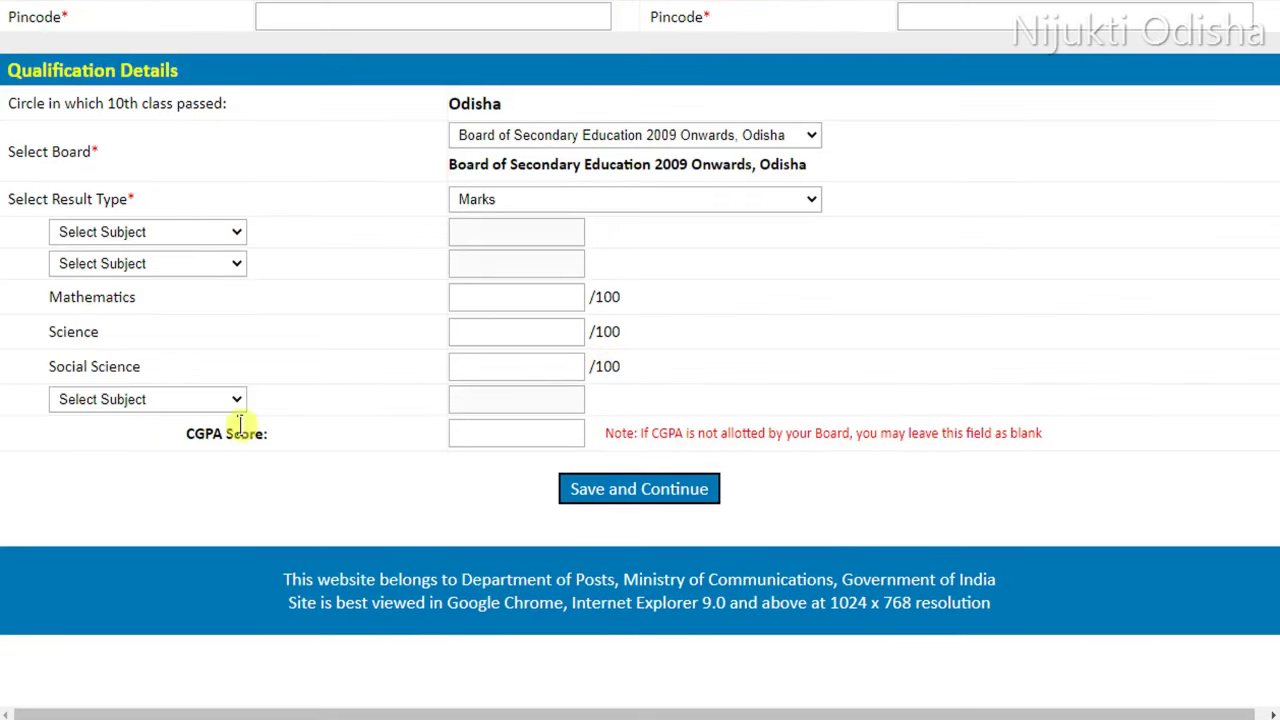
{"action": "left_click", "coordinate": [190, 234]}
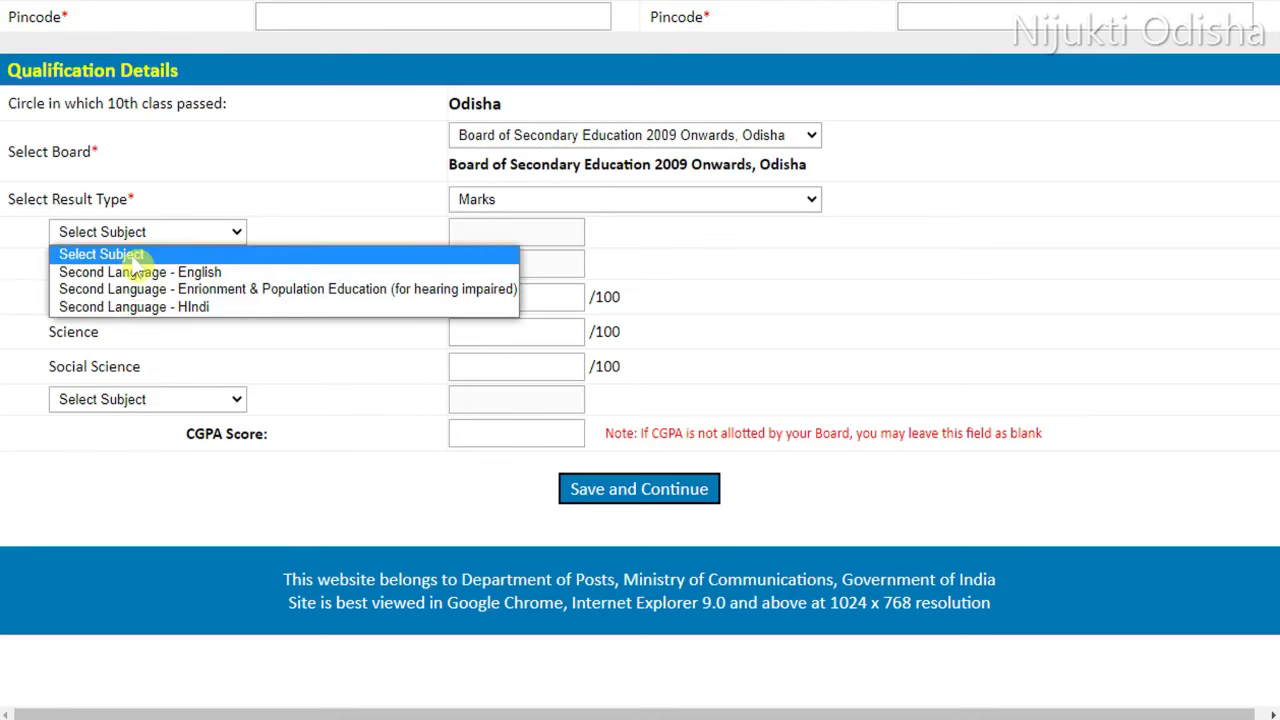
{"action": "left_click", "coordinate": [215, 274]}
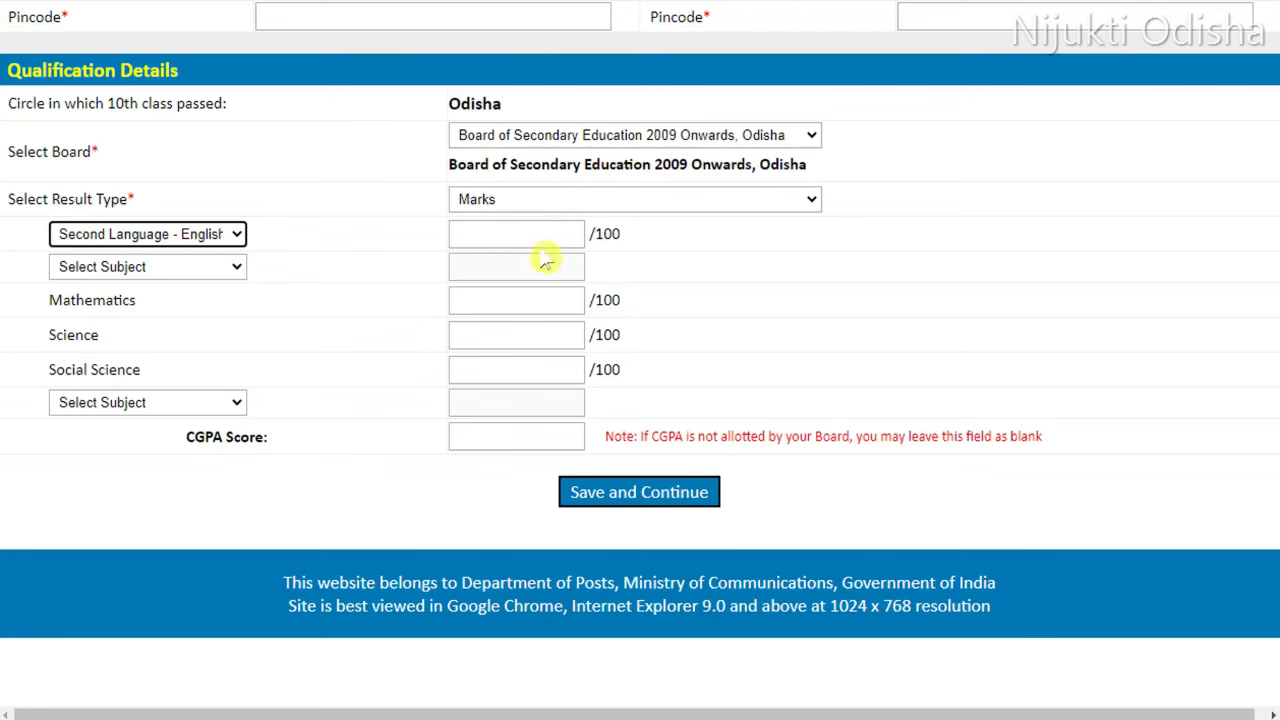
- Select First Language - Oriya and Third Language - Hindi for the remaining two subject choices
{"action": "left_click", "coordinate": [229, 266]}
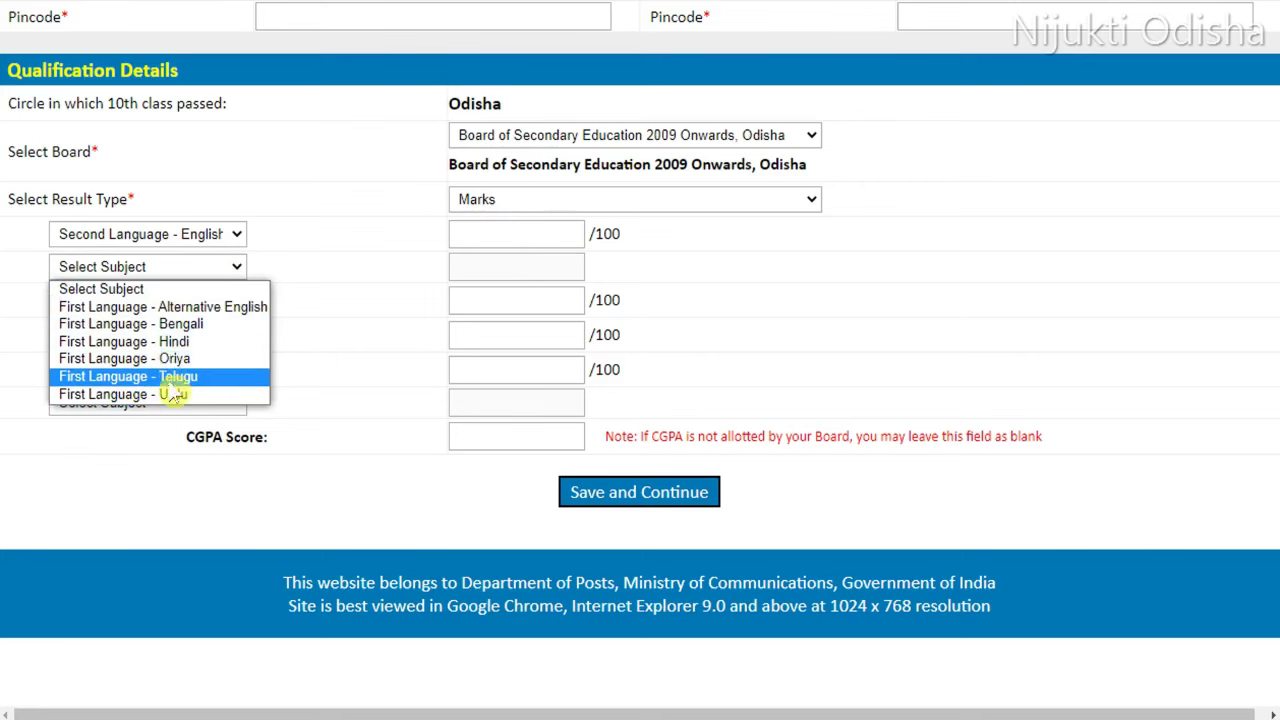
{"action": "left_click", "coordinate": [176, 358]}
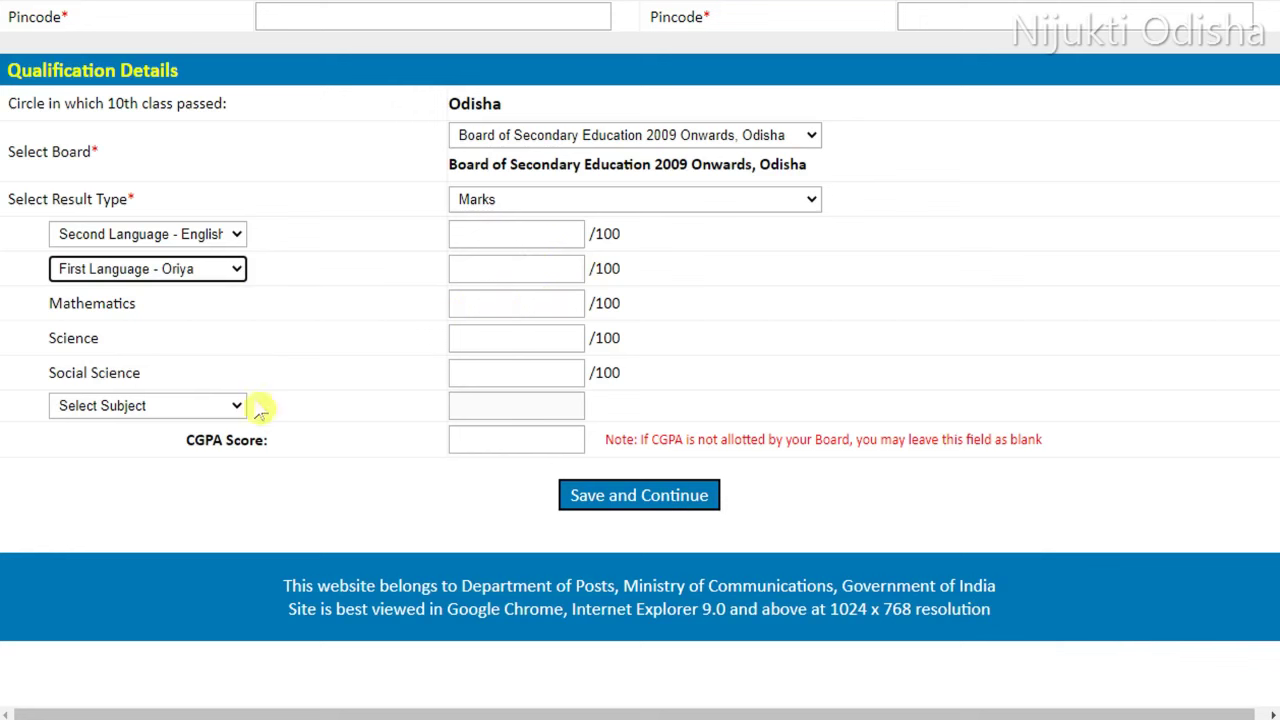
{"action": "left_click", "coordinate": [208, 408]}
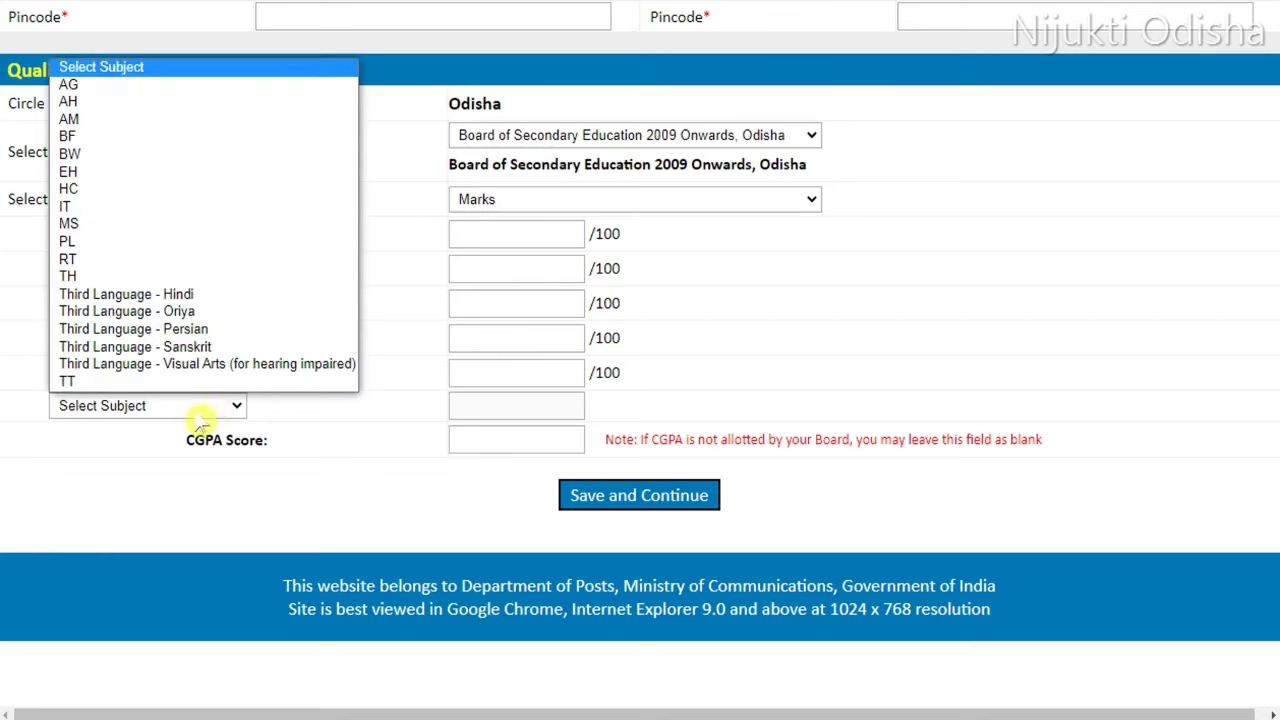
{"action": "left_click", "coordinate": [195, 294]}
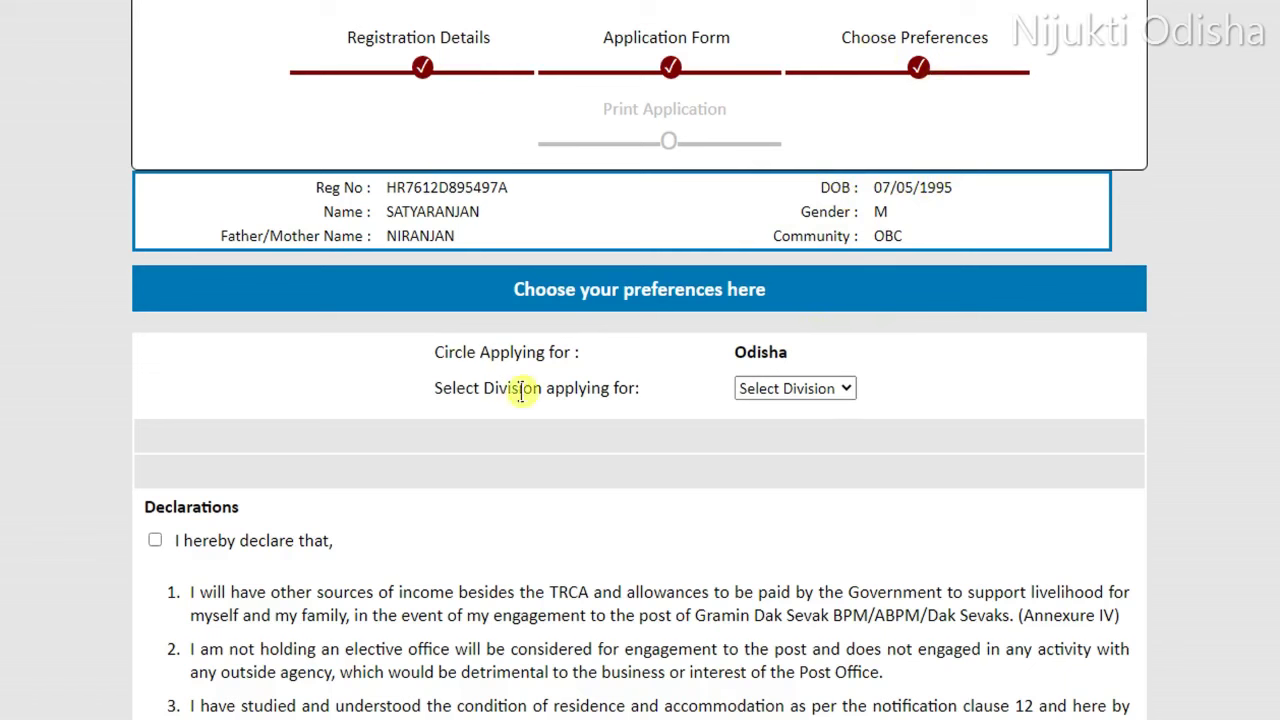
- Select Cuttack South Division as the division applying for in the preferences
{"action": "left_click", "coordinate": [828, 390]}
{"action": "left_click_drag", "start_coordinate": [910, 225], "coordinate": [903, 317]}
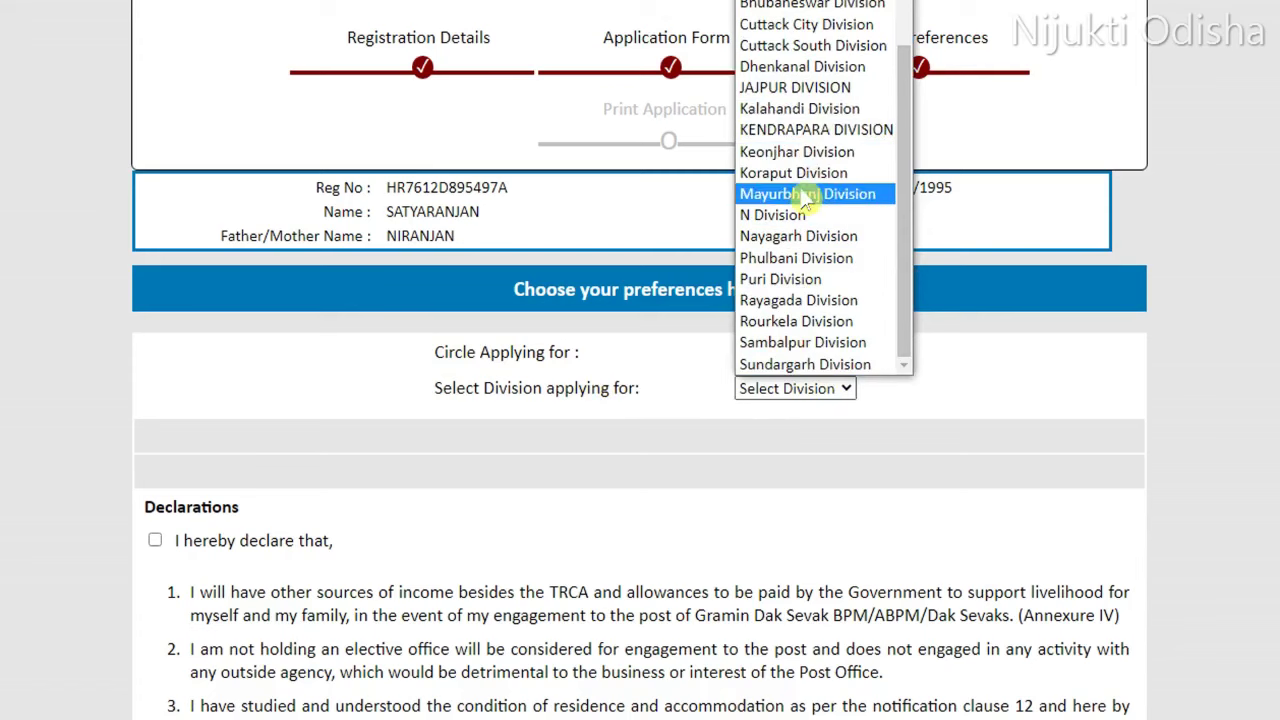
{"action": "scroll", "coordinate": [805, 185], "scroll_direction": "up", "scroll_amount": 2}
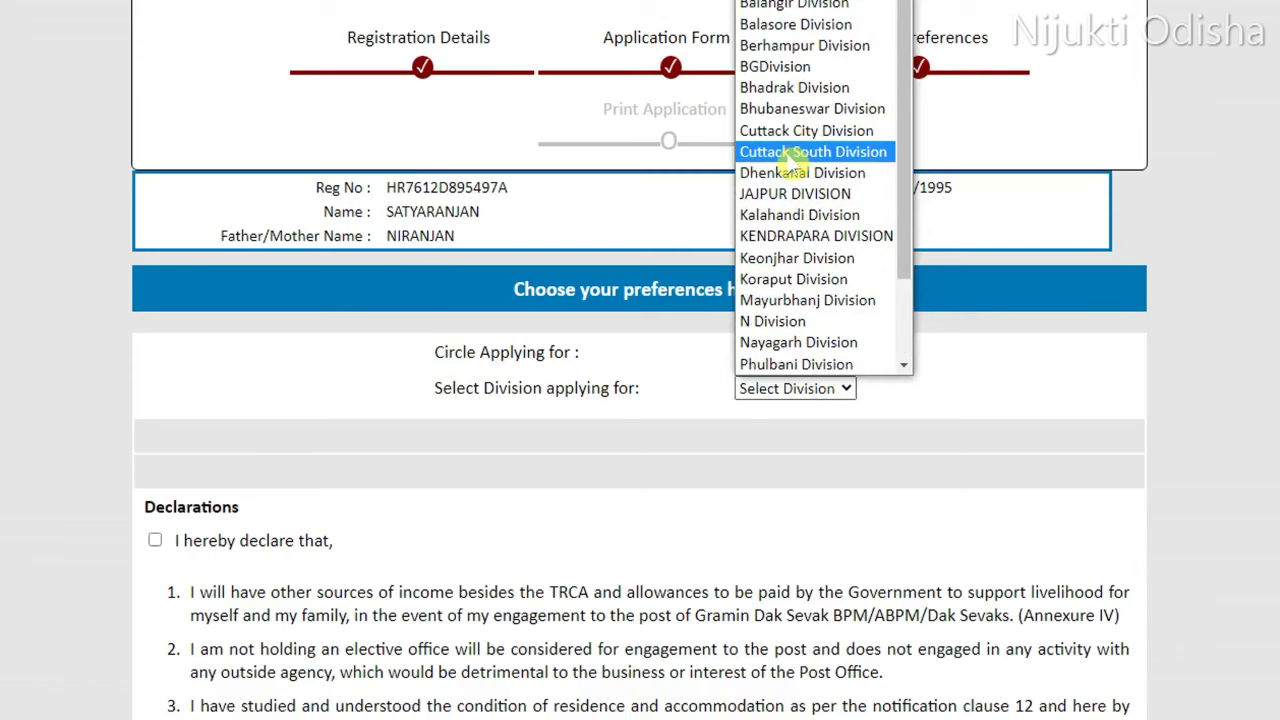
{"action": "left_click", "coordinate": [790, 160]}
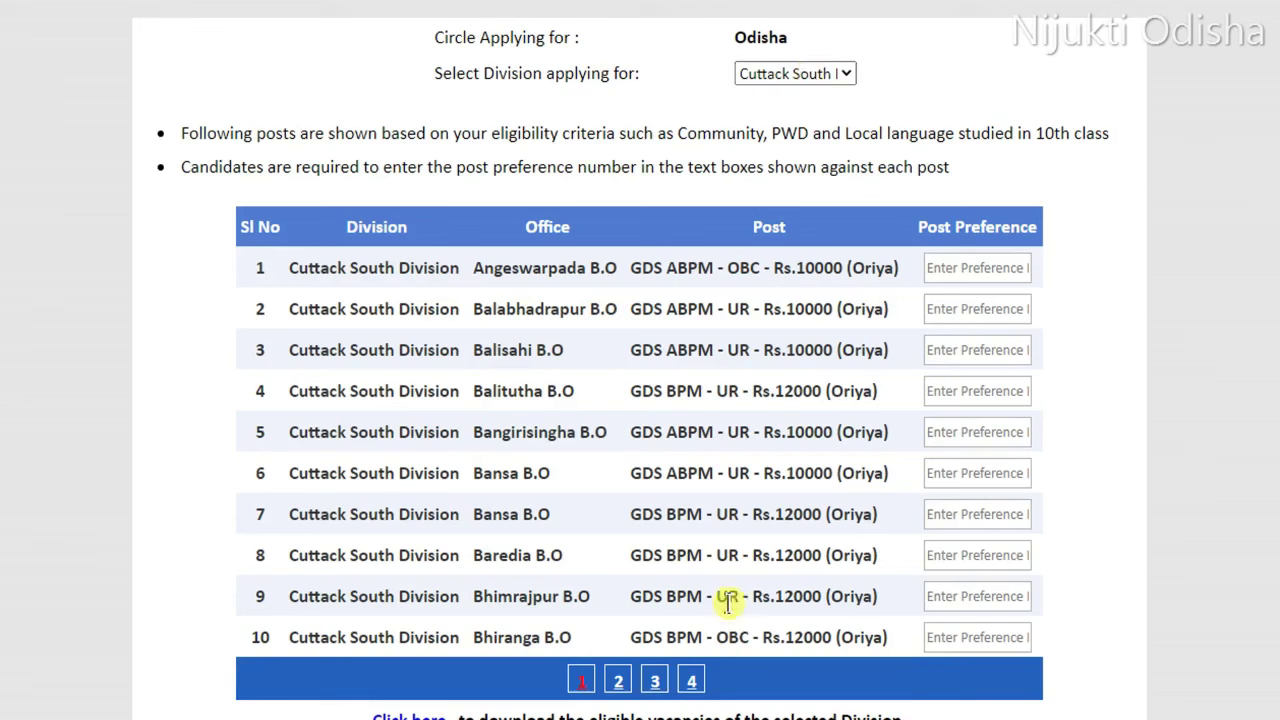
- Enter post preference 3 for Bangirisingha B.O and preference 4 for Balisahi B.O
{"action": "scroll", "coordinate": [806, 355], "scroll_direction": "down", "scroll_amount": 1}
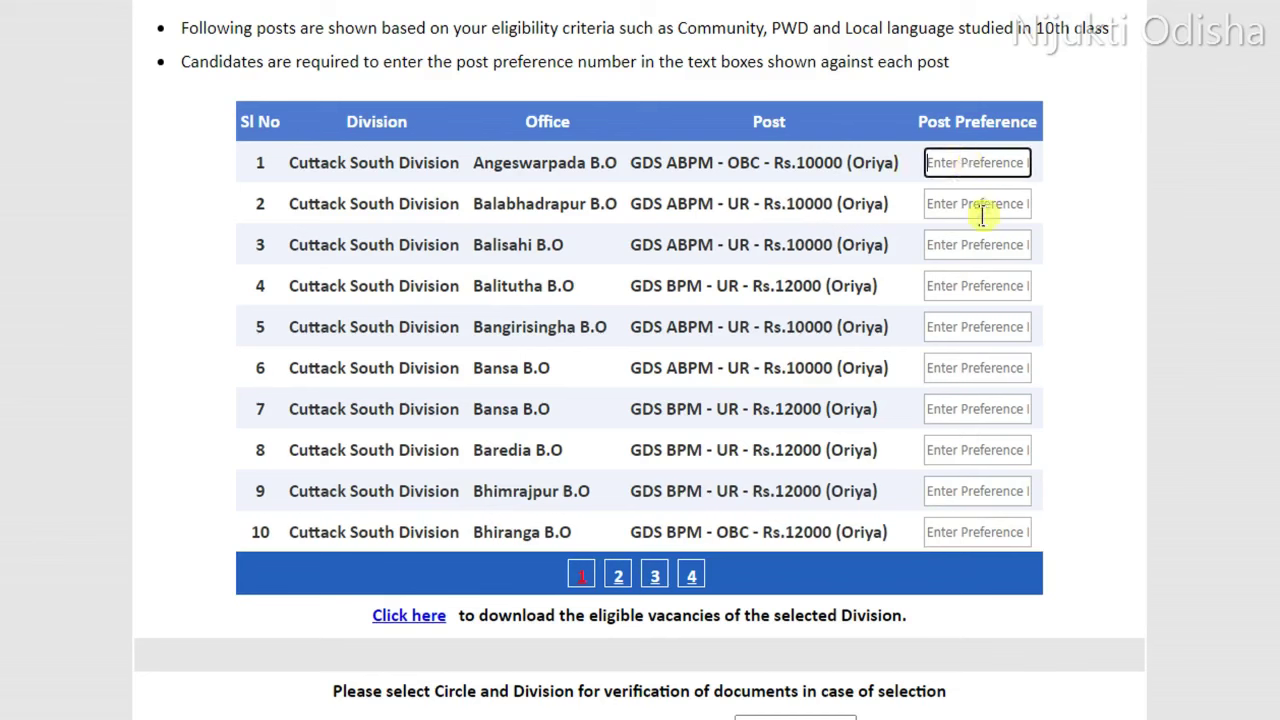
{"action": "left_click", "coordinate": [980, 205]}
{"action": "left_click", "coordinate": [960, 315]}
{"action": "type", "text": "3"}
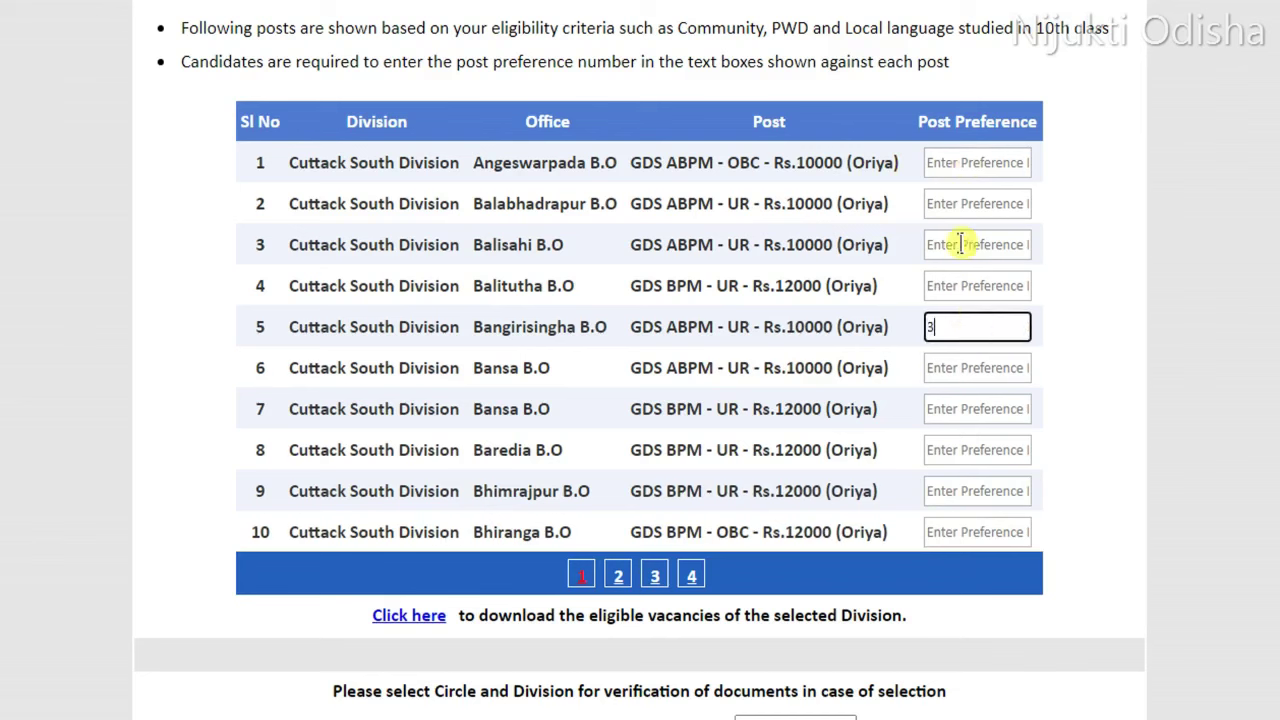
{"action": "left_click", "coordinate": [966, 245]}
{"action": "type", "text": "3"}
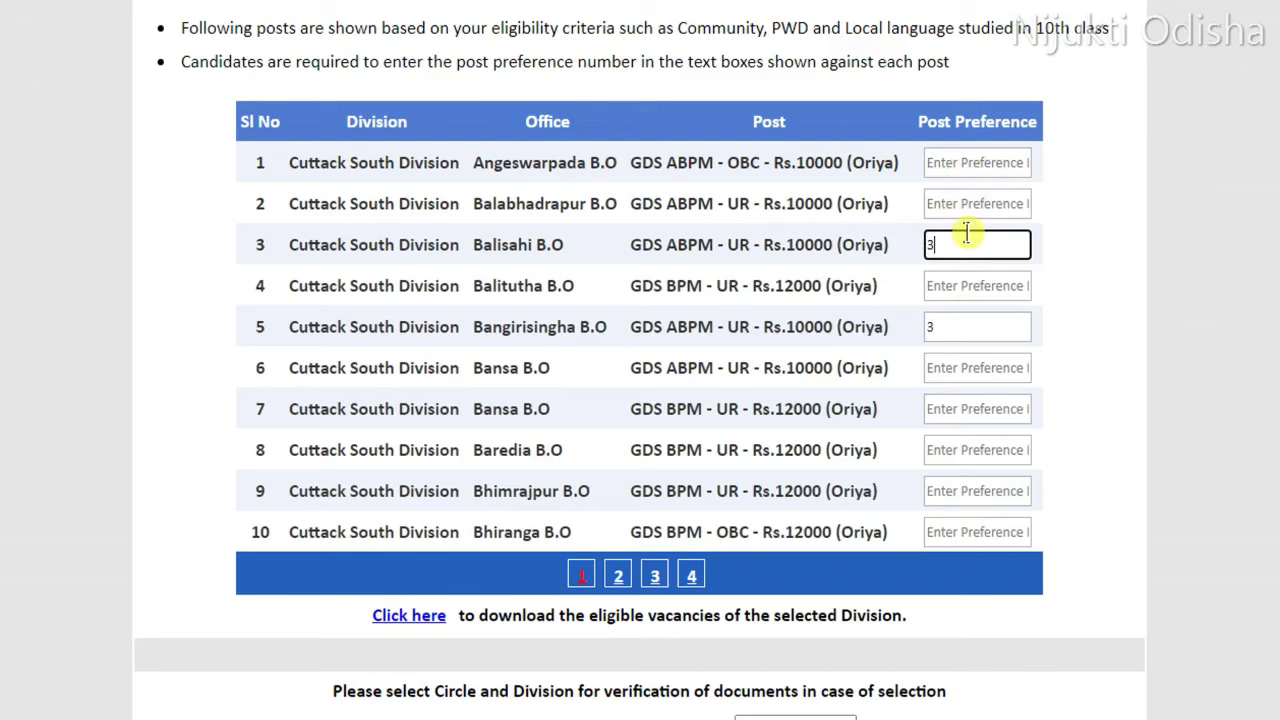
{"action": "type", "text": "4"}
- Enter post preference 2 for Angeswarpada B.O and preference 1 for Balabhadrapur B.O
{"action": "left_click", "coordinate": [949, 165]}
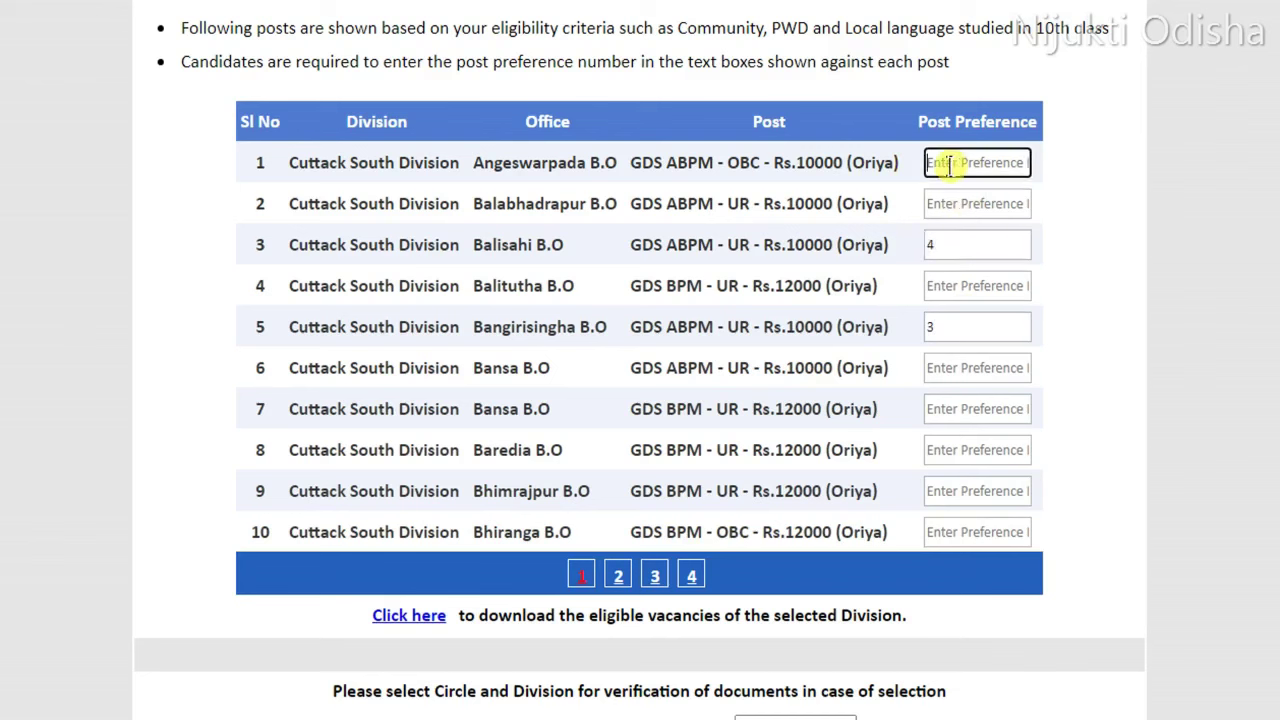
{"action": "type", "text": "2"}
{"action": "left_click", "coordinate": [963, 204]}
{"action": "type", "text": "1"}
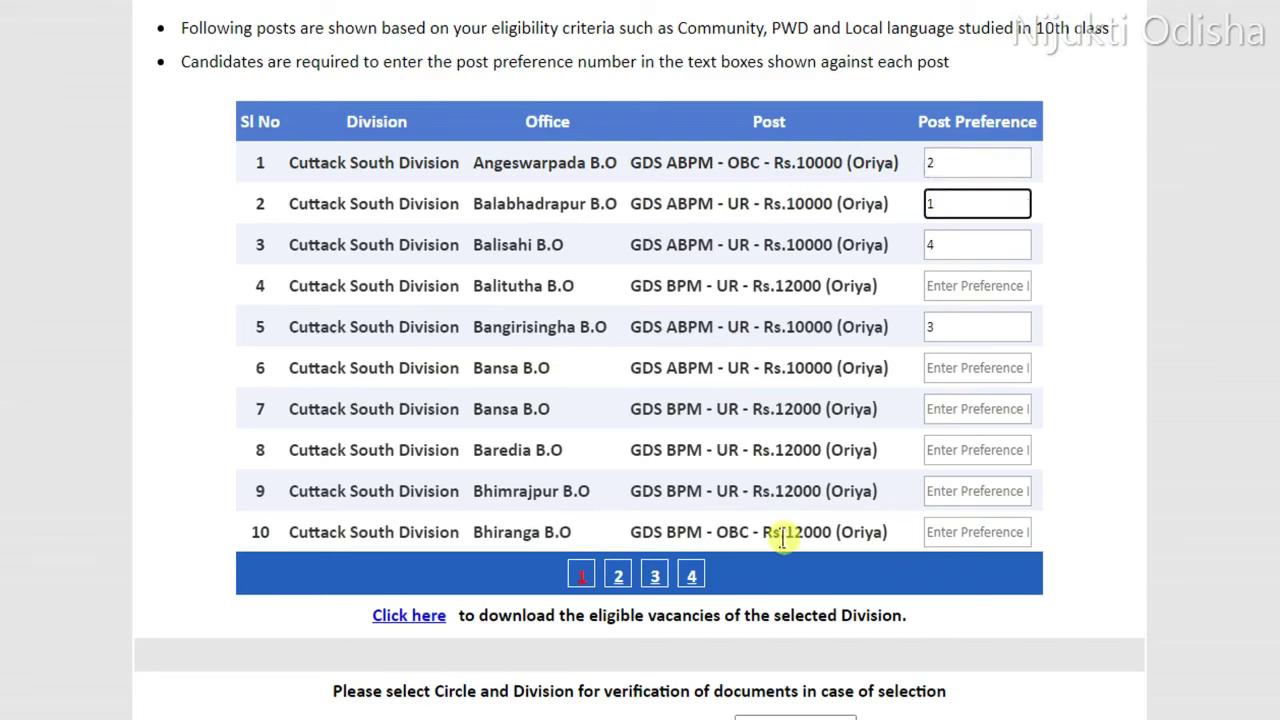
- Review the posts on page 2 of the Cuttack South Division vacancy list
{"action": "left_click", "coordinate": [619, 583]}
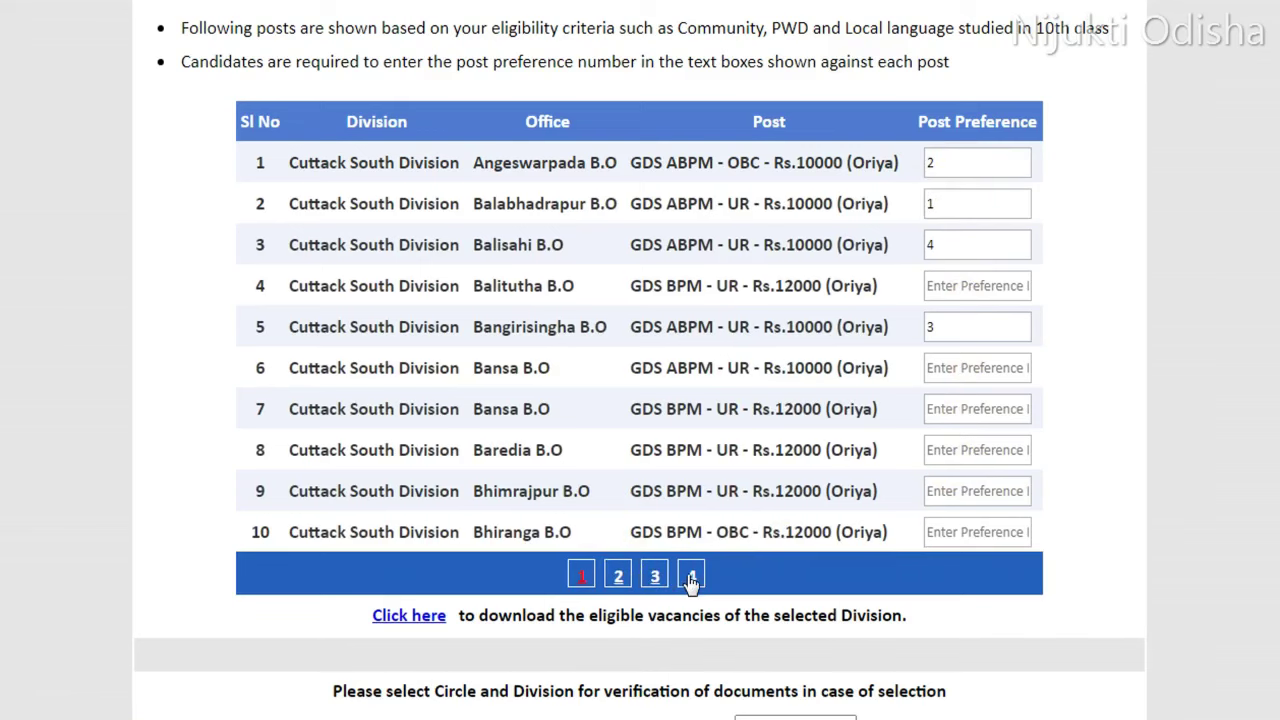
{"action": "scroll", "coordinate": [894, 400], "scroll_direction": "down", "scroll_amount": 9}
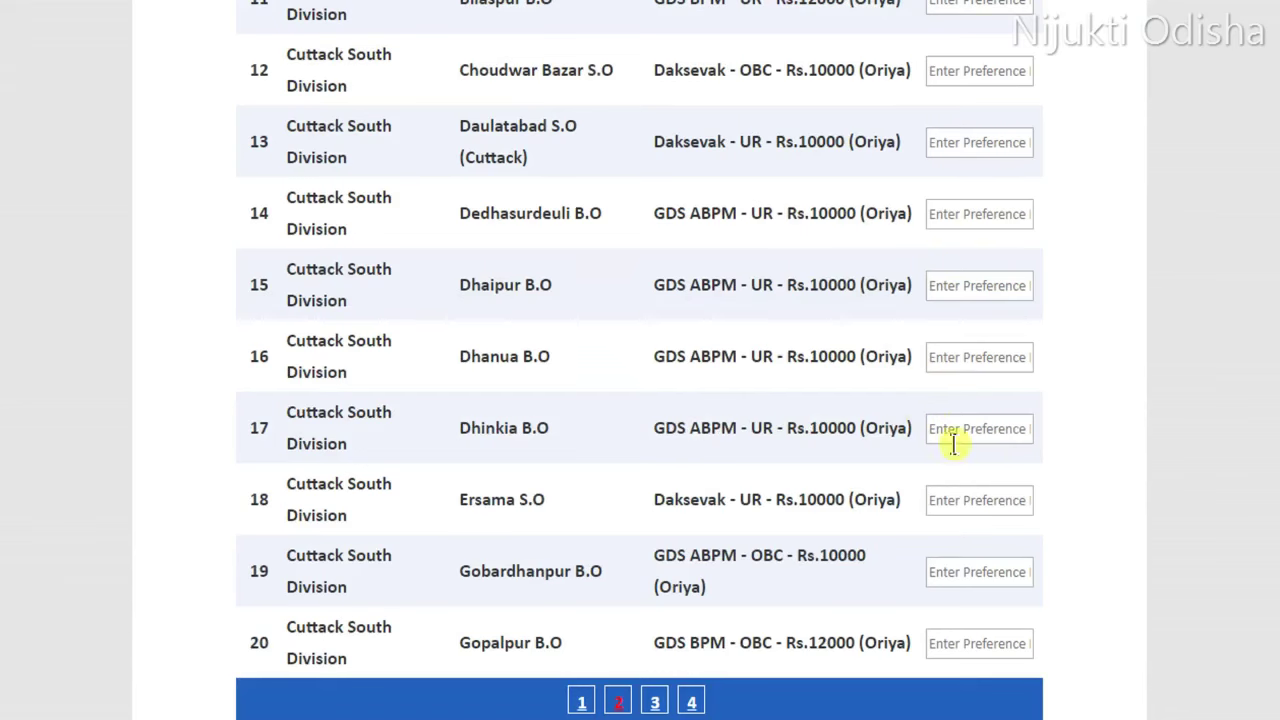
{"action": "scroll", "coordinate": [953, 445], "scroll_direction": "down", "scroll_amount": 3}
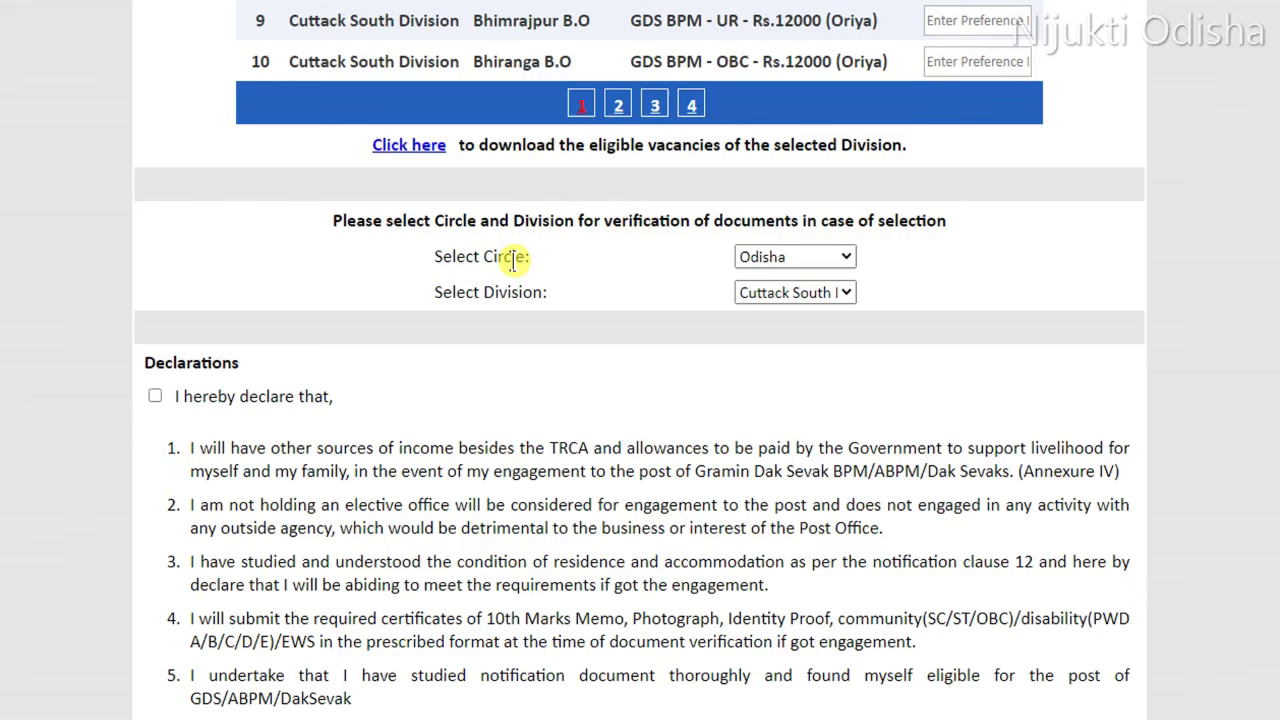
- Review the available circles and divisions for document verification, keeping Odisha and Cuttack South Division selected
{"action": "left_click", "coordinate": [795, 257]}
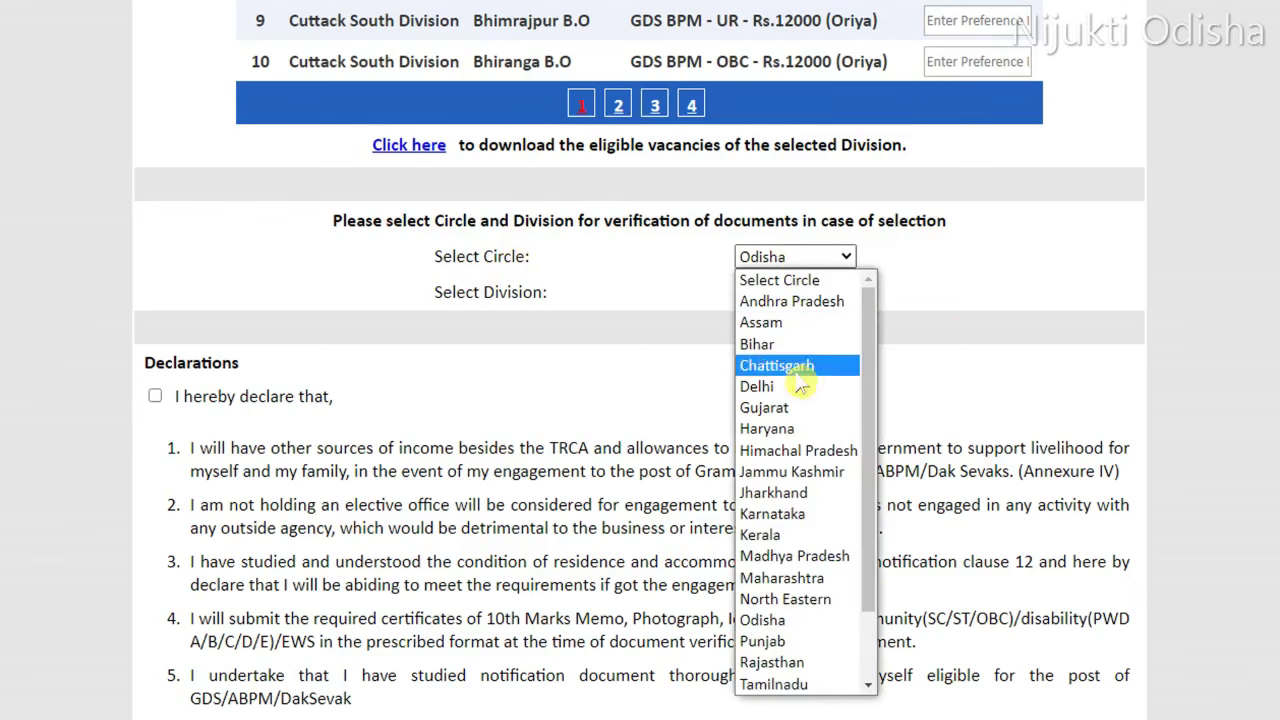
{"action": "left_click", "coordinate": [954, 331]}
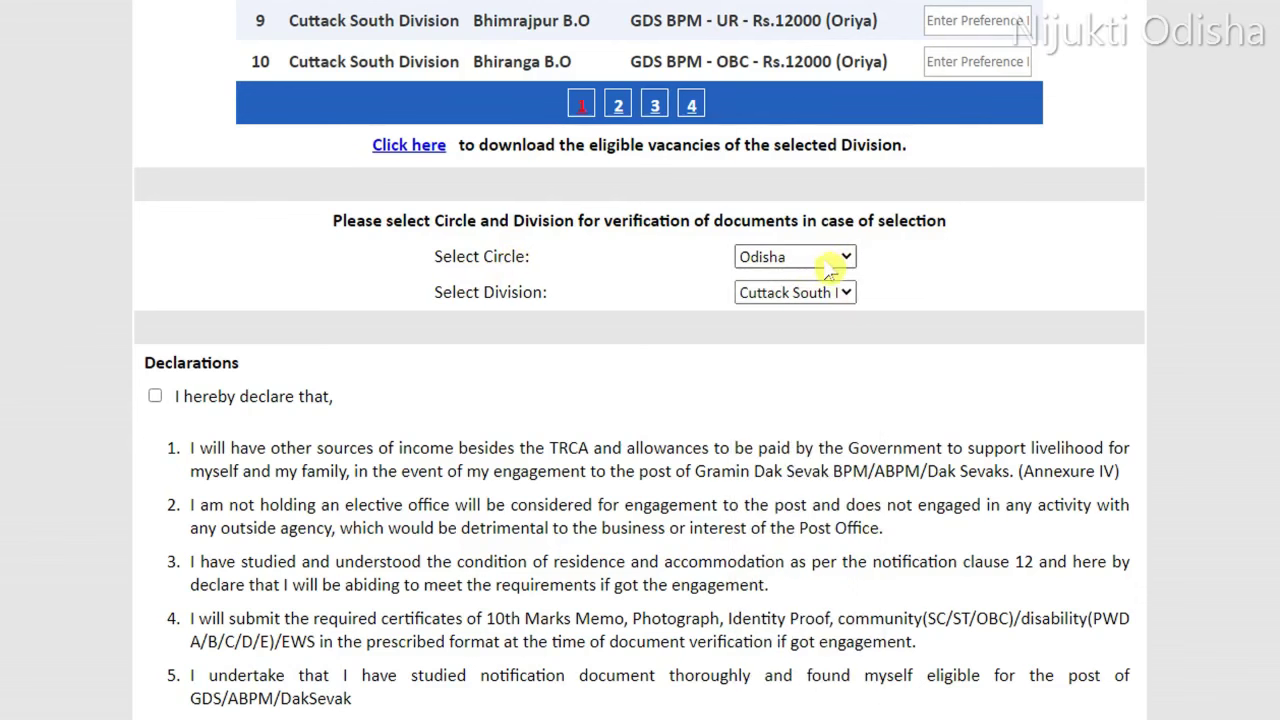
{"action": "left_click", "coordinate": [828, 265]}
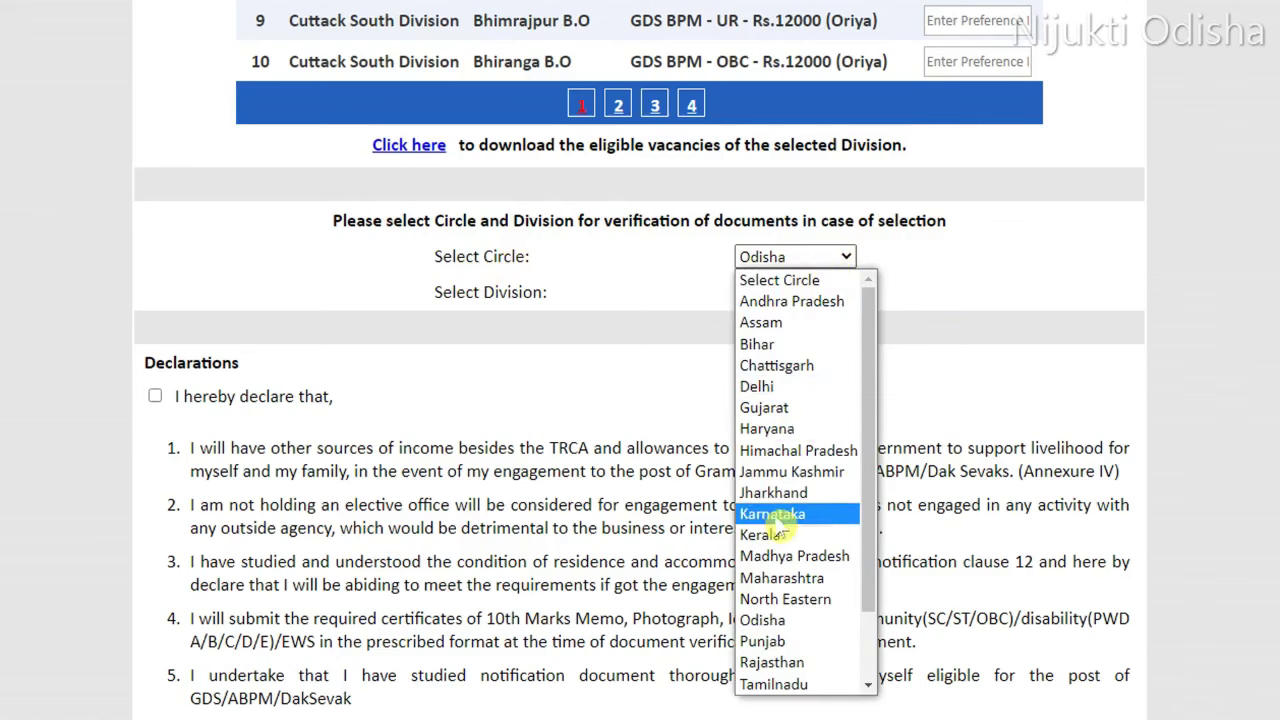
{"action": "left_click", "coordinate": [933, 320]}
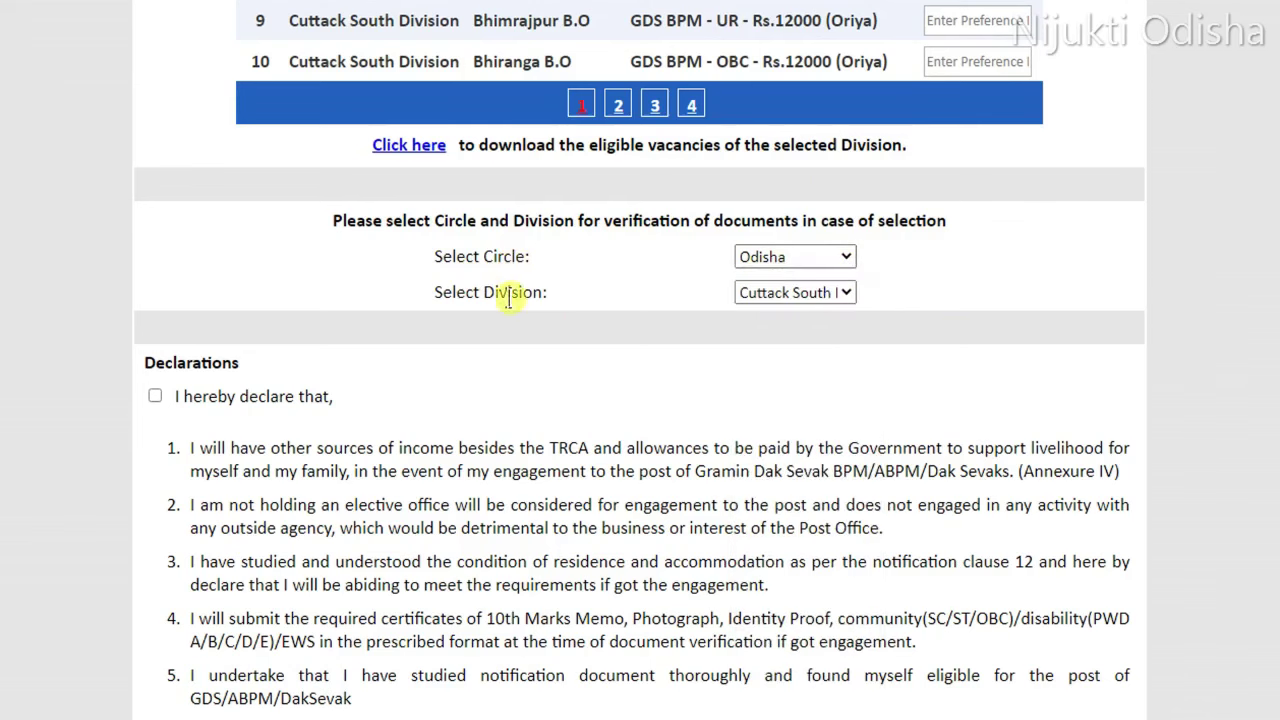
{"action": "left_click", "coordinate": [820, 300]}
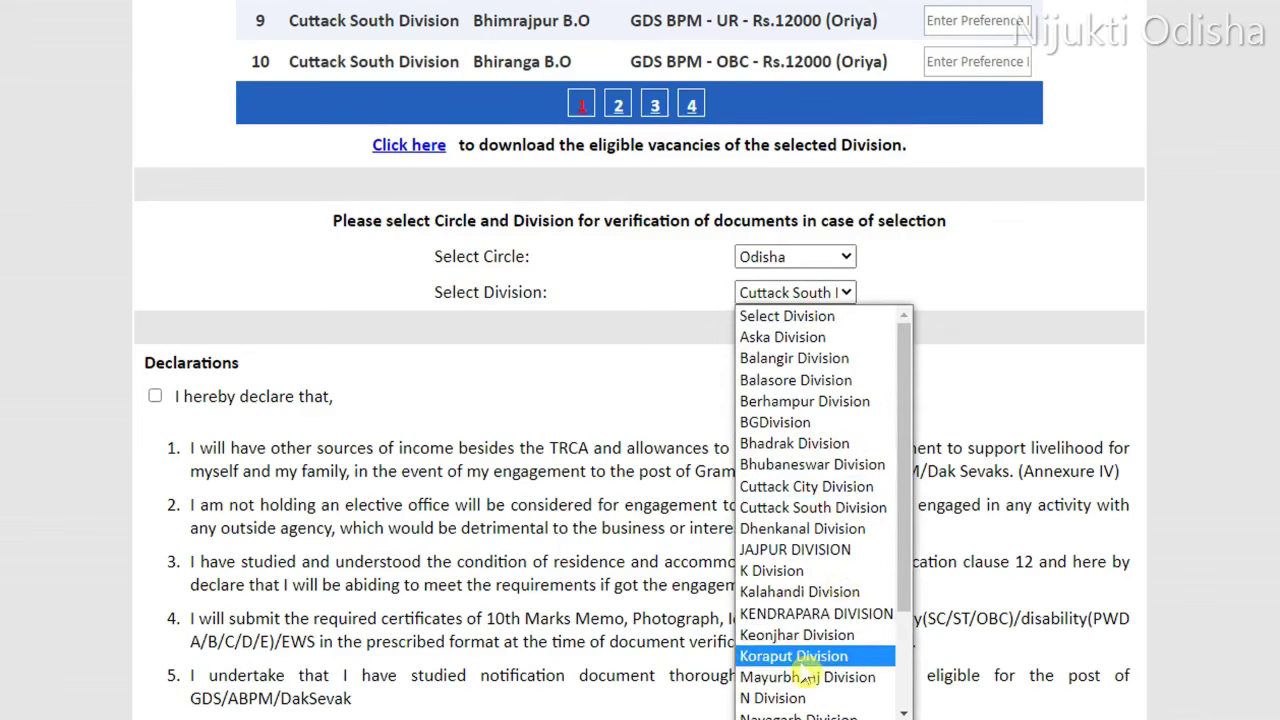
{"action": "left_click", "coordinate": [940, 407]}
- Accept the declarations and submit the application with its post preferences
{"action": "scroll", "coordinate": [636, 330], "scroll_direction": "down", "scroll_amount": 2}
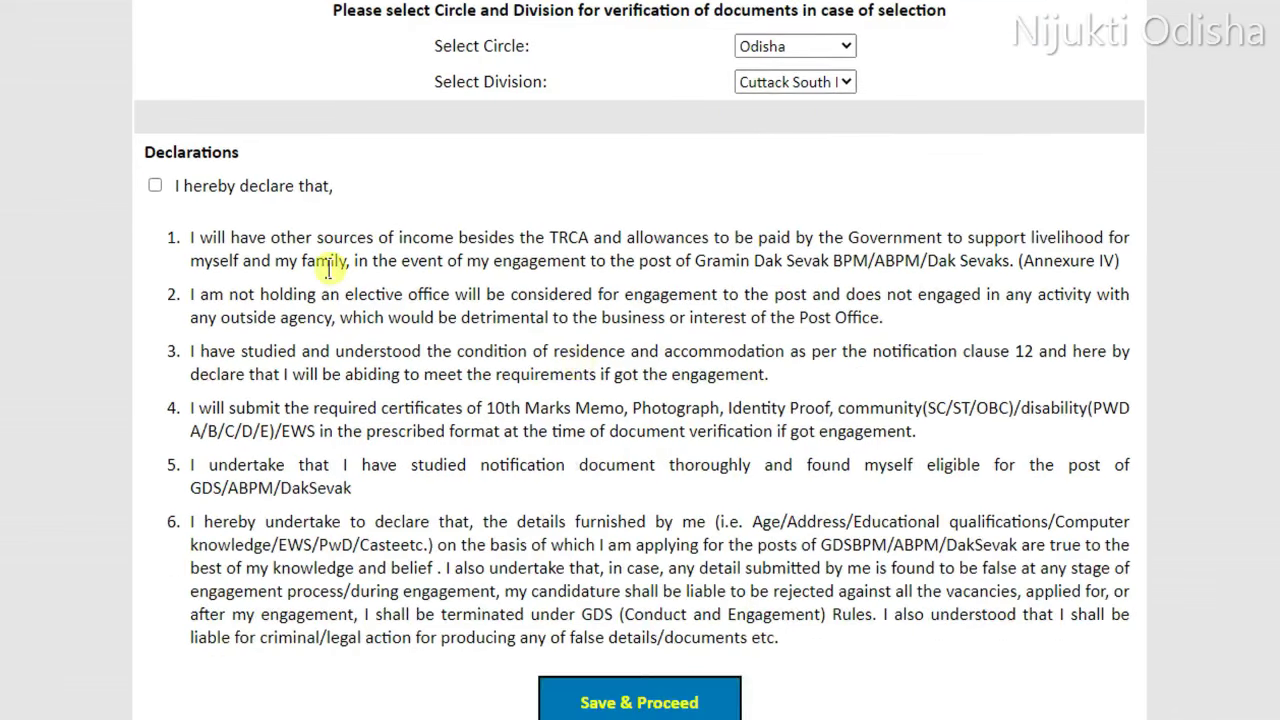
{"action": "left_click", "coordinate": [155, 188]}
{"action": "scroll", "coordinate": [520, 265], "scroll_direction": "down", "scroll_amount": 1}
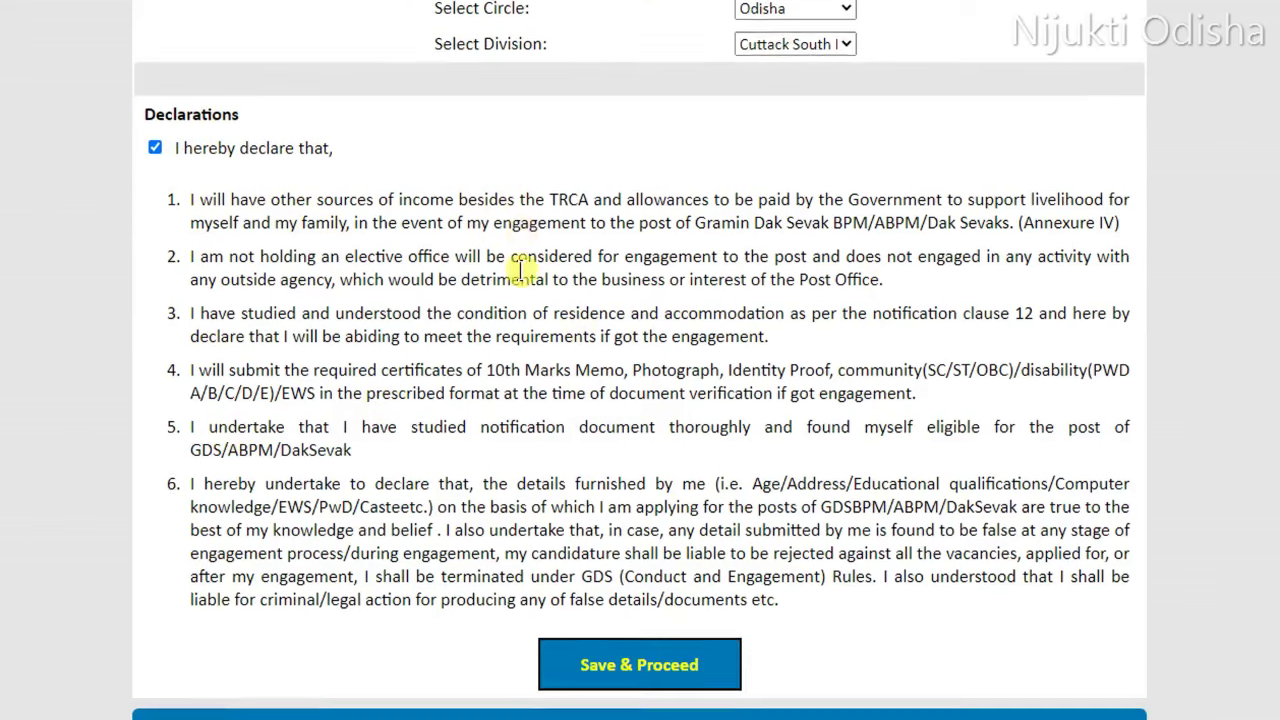
{"action": "scroll", "coordinate": [520, 270], "scroll_direction": "down", "scroll_amount": 2}
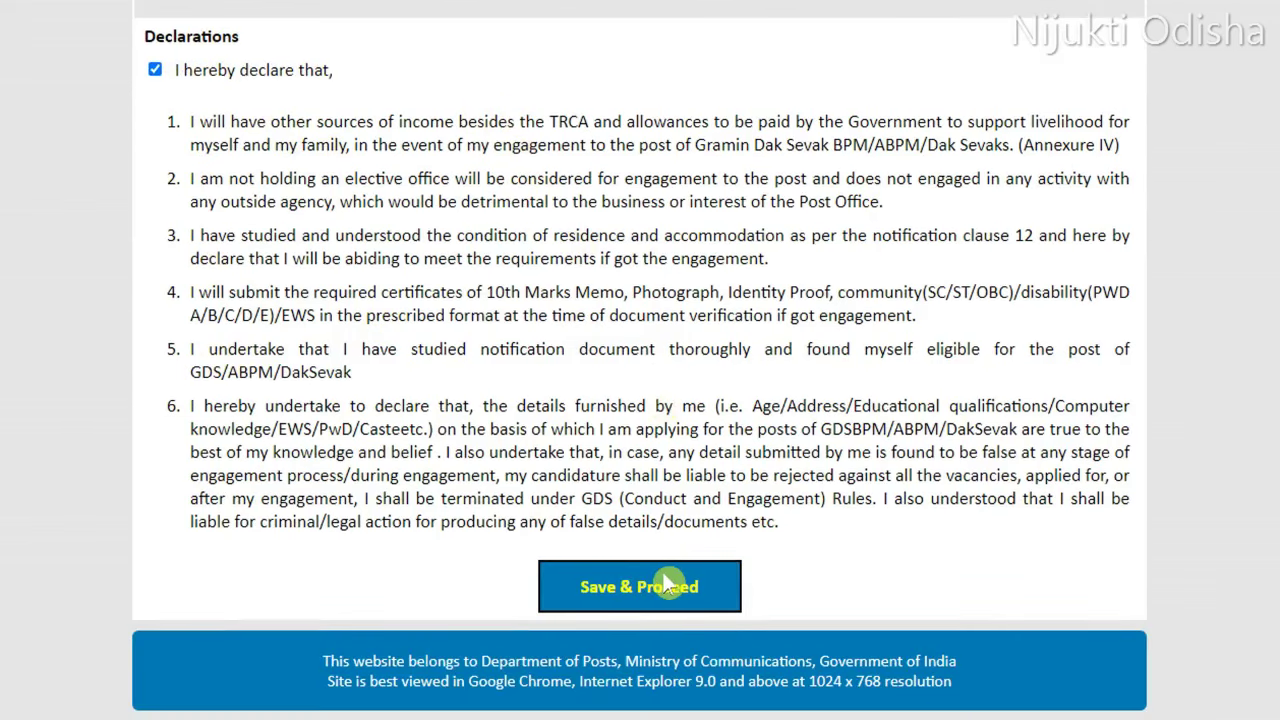
{"action": "left_click", "coordinate": [663, 580]}
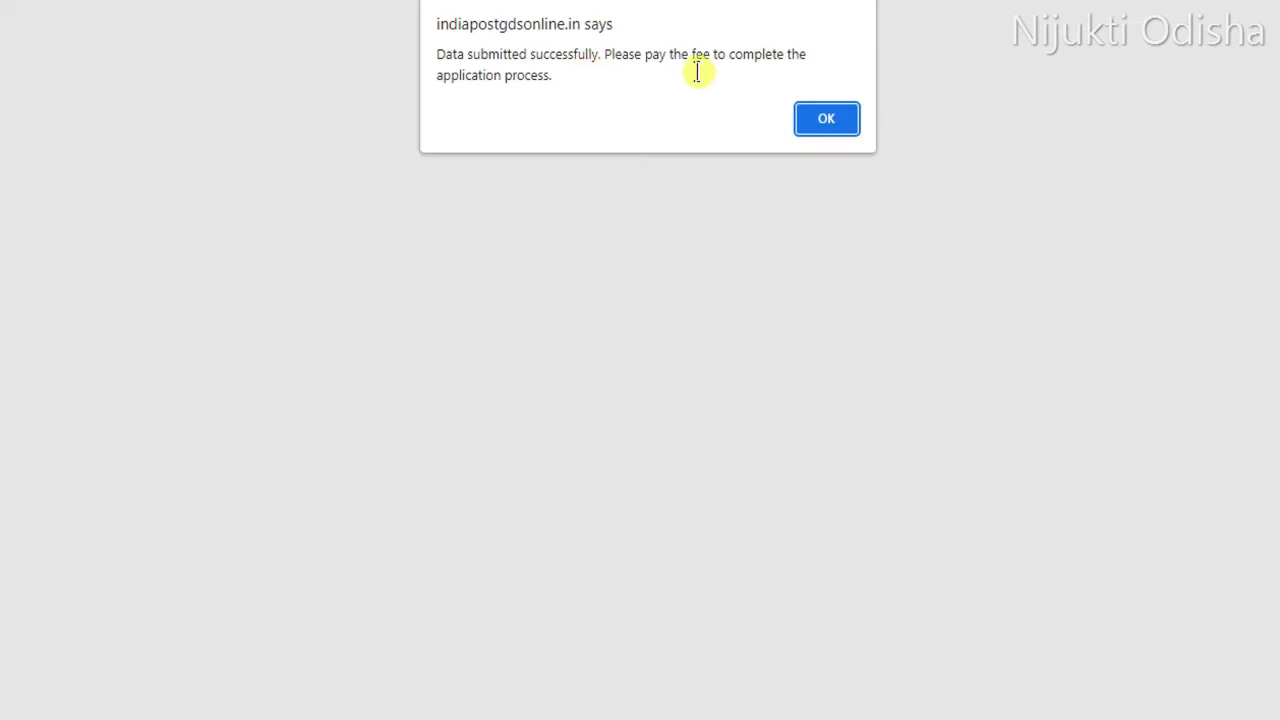